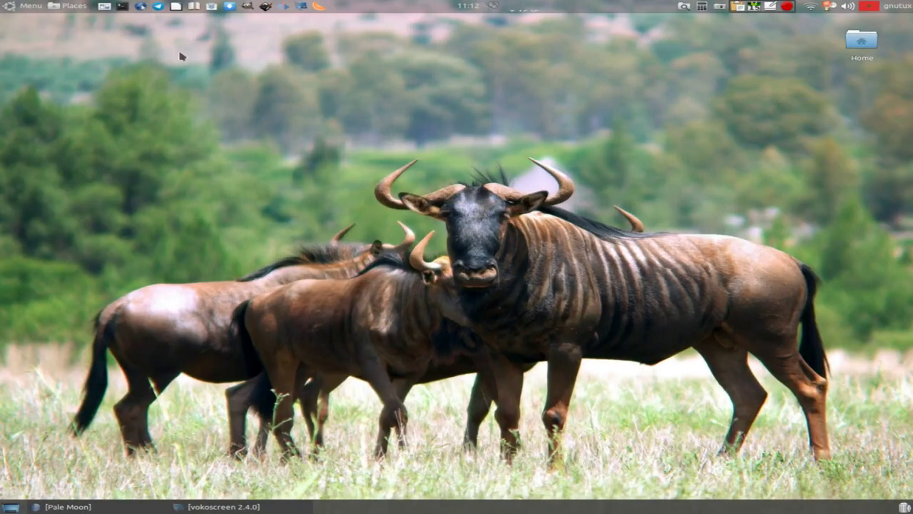
# Start LibreOffice from the launcher in the top panel.
pyautogui.click(176, 7)
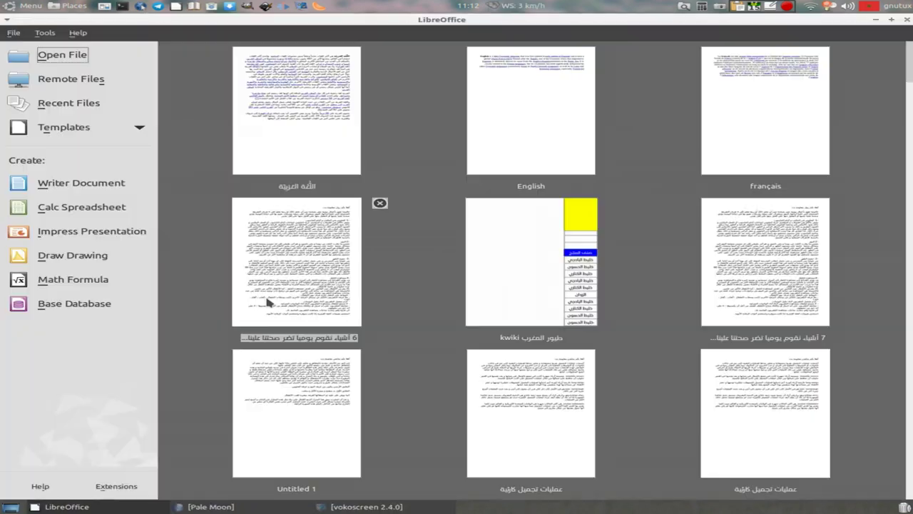
# Open the LibreOffice Extensions website and browse the Dictionary category's 100 extensions.
pyautogui.click(116, 490)
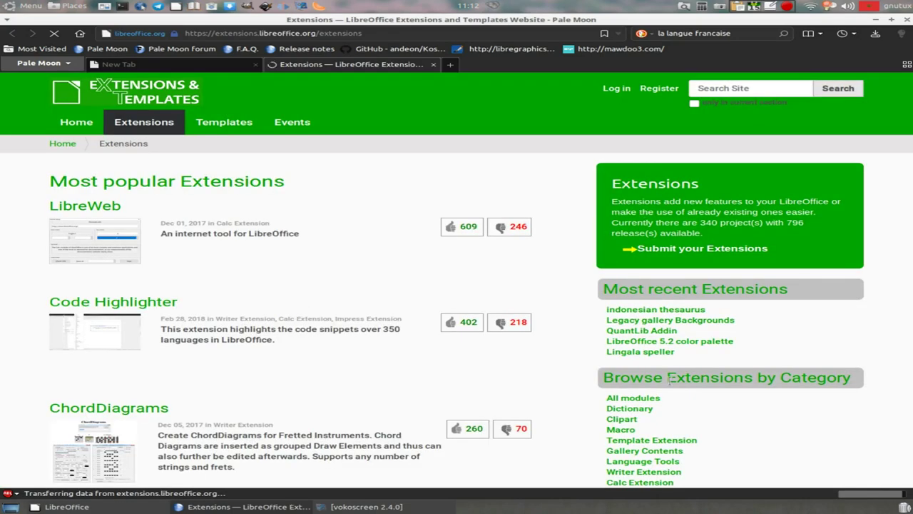
pyautogui.scroll(-2, 628, 357)
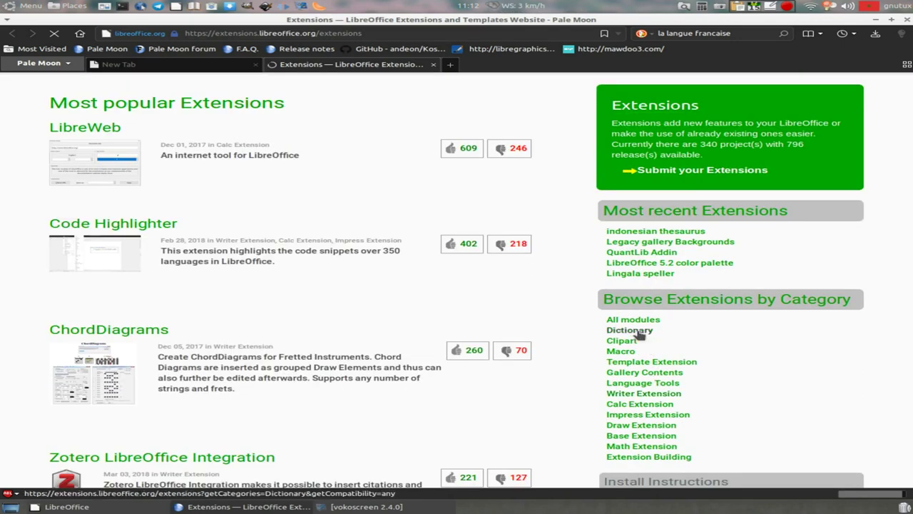
pyautogui.click(634, 335)
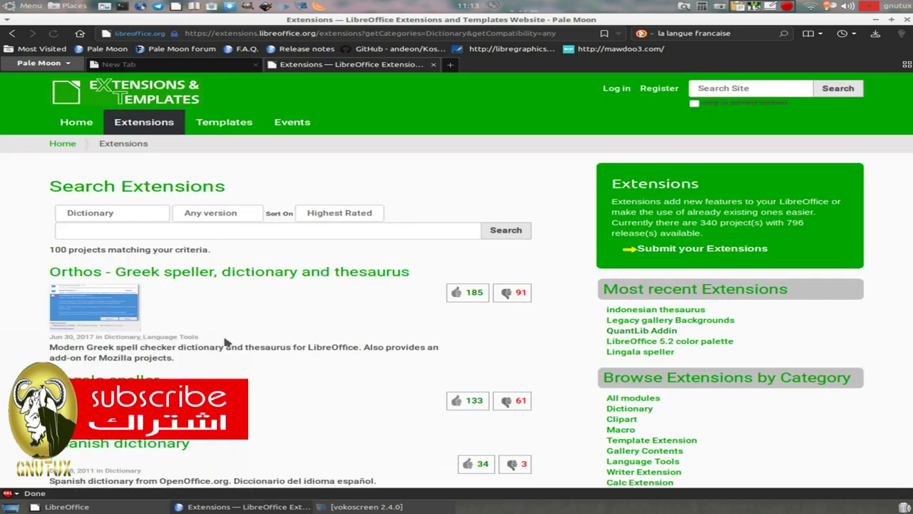
pyautogui.scroll(-5, 223, 333)
pyautogui.scroll(5, 223, 333)
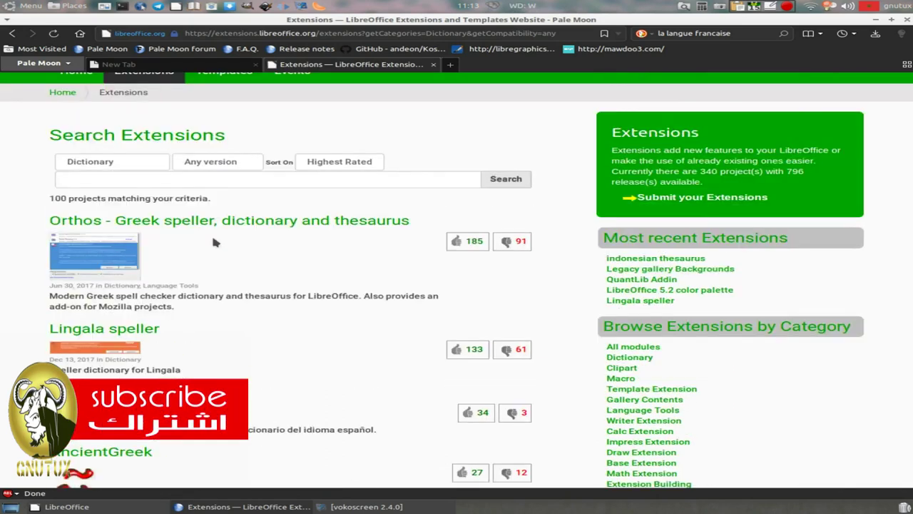
# Search the dictionaries for 'arabic' and open the Arabic spell checker's release 3.2 page.
pyautogui.click(201, 234)
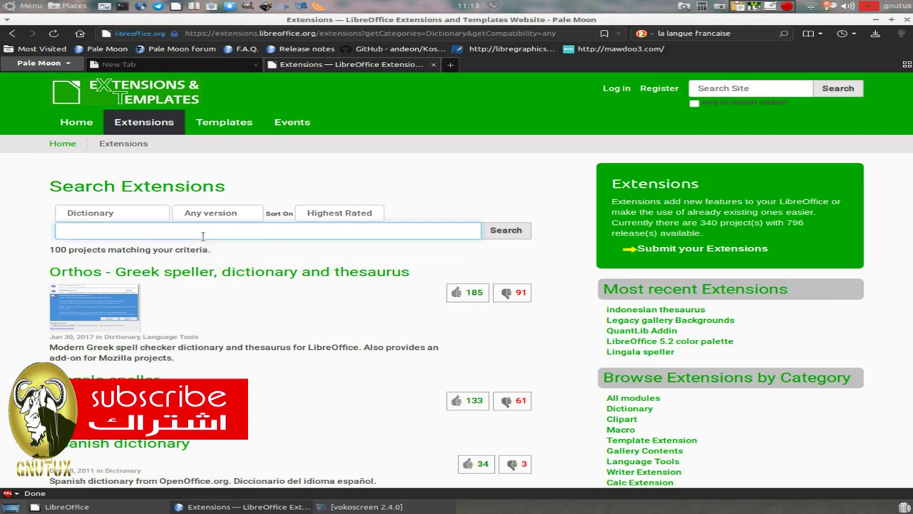
pyautogui.write('arabic')
pyautogui.press('Return')
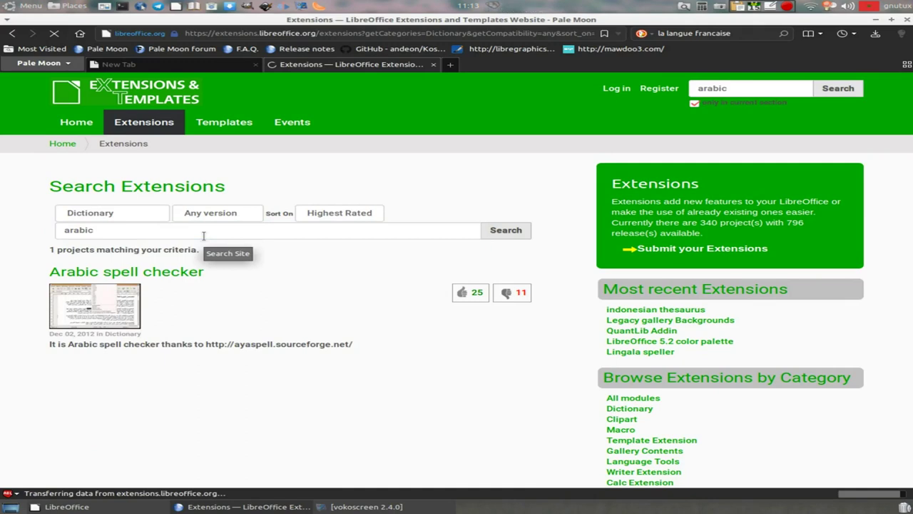
pyautogui.click(126, 274)
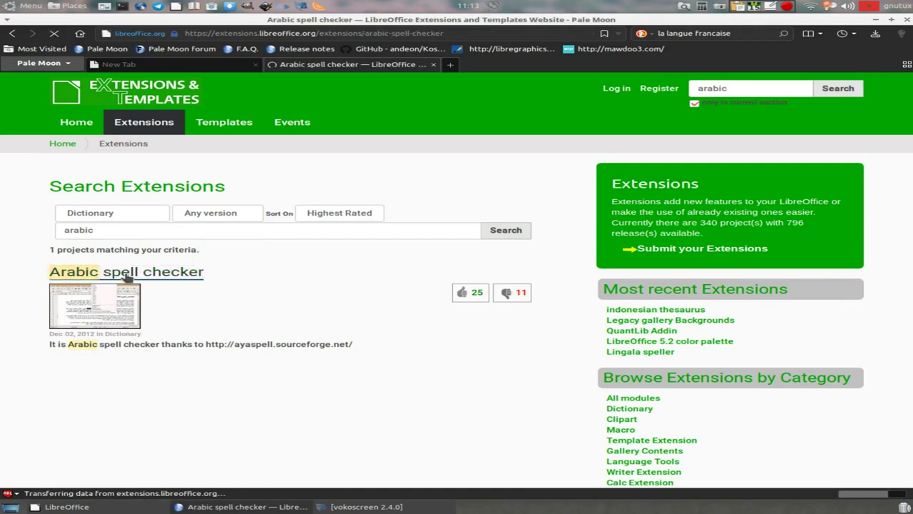
pyautogui.scroll(-5, 126, 277)
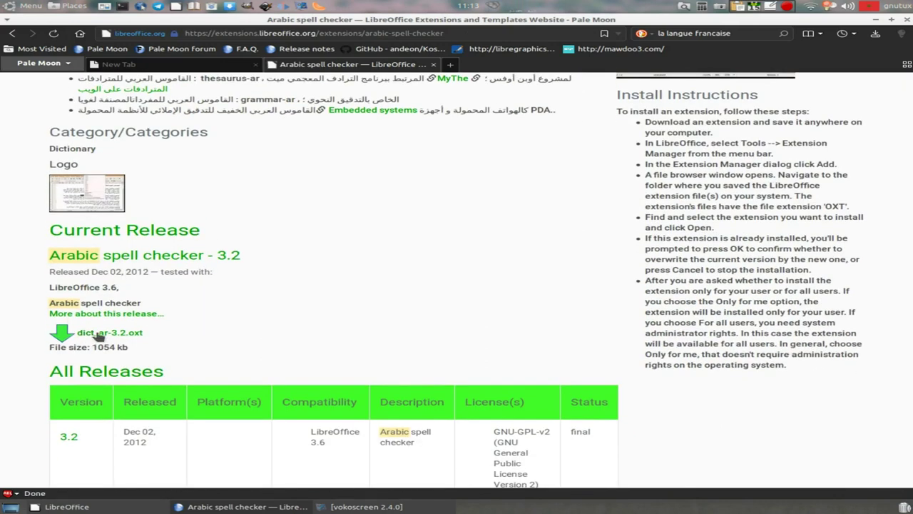
# Save dict_ar-3.2.oxt into a new 'libreoffice extensions' folder under Downloads.
pyautogui.click(99, 334)
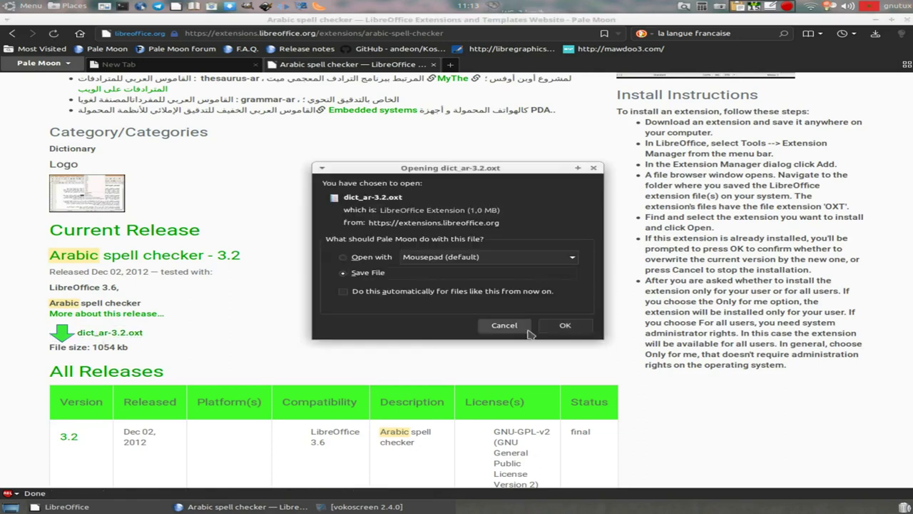
pyautogui.click(559, 328)
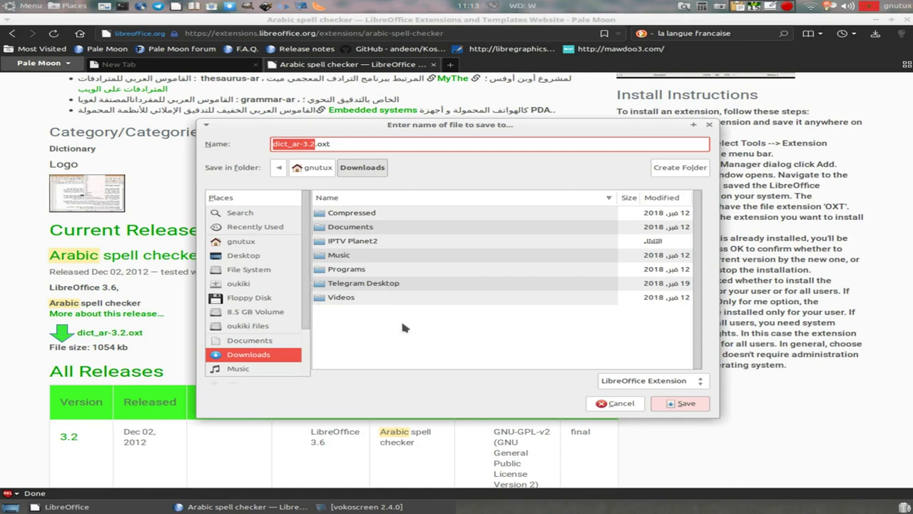
pyautogui.click(677, 170)
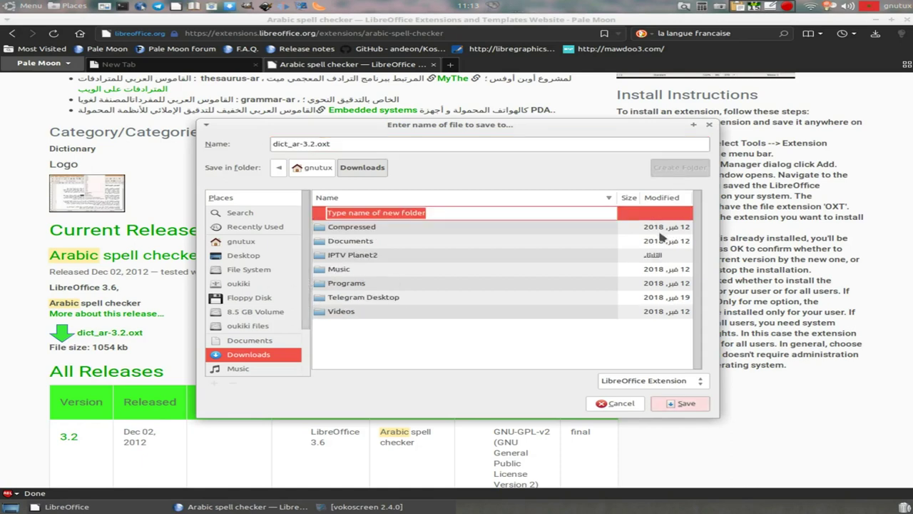
pyautogui.press('BackSpace')
pyautogui.write('libreo')
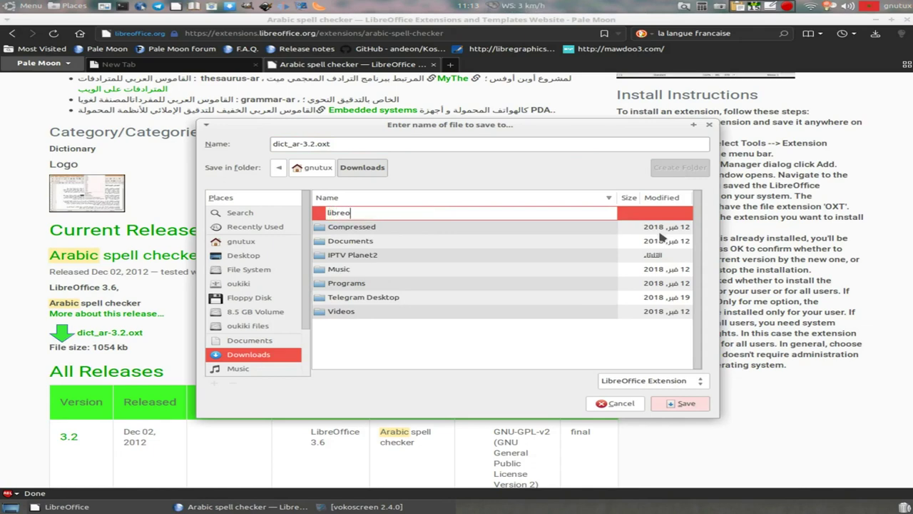
pyautogui.write('ffic')
pyautogui.write('e extensions')
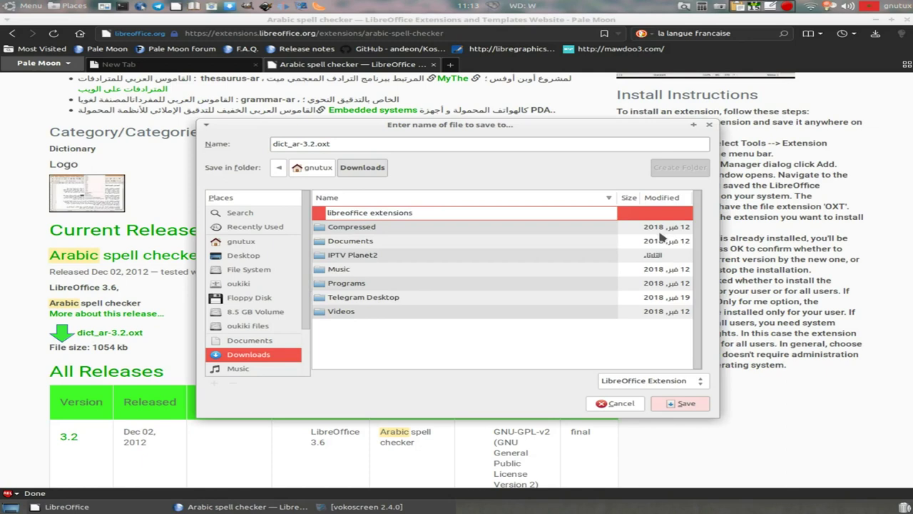
pyautogui.press('Return')
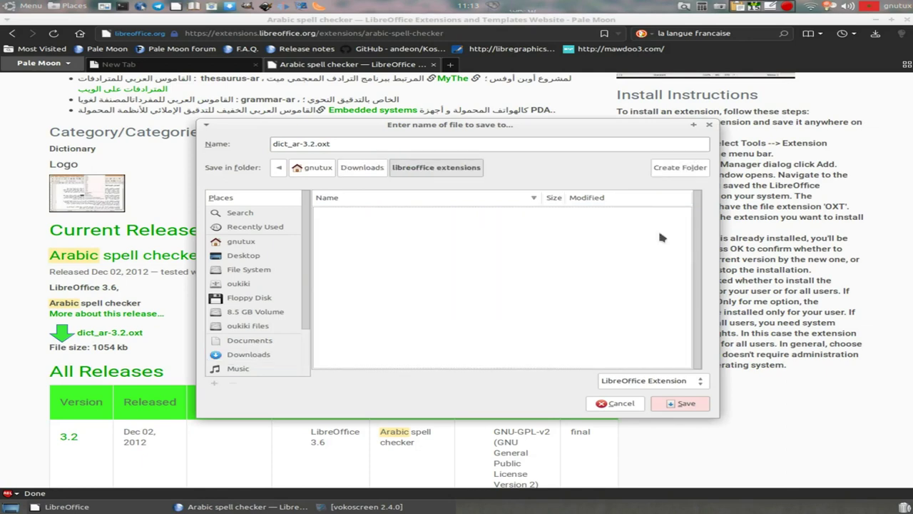
pyautogui.click(685, 404)
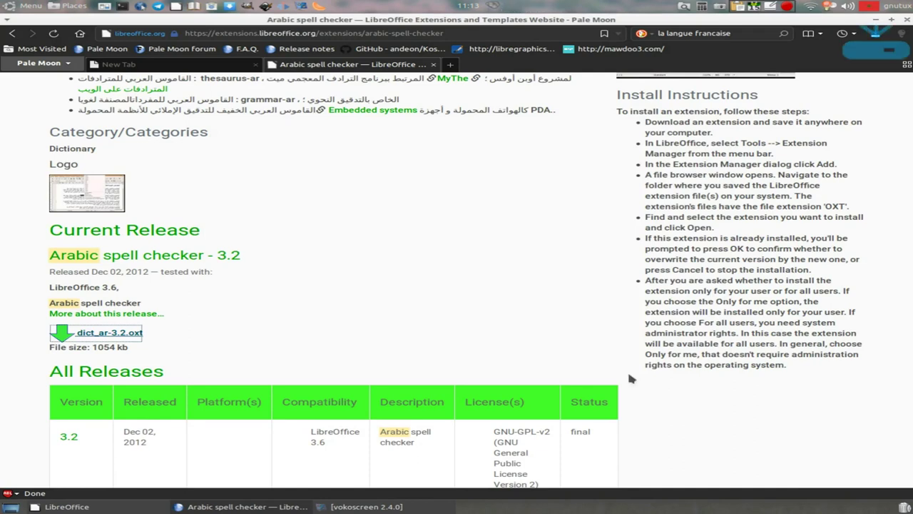
# Replace the search with 'english dictionary' and open the English Dictionaries project page.
pyautogui.scroll(5, 305, 237)
pyautogui.scroll(1, 305, 237)
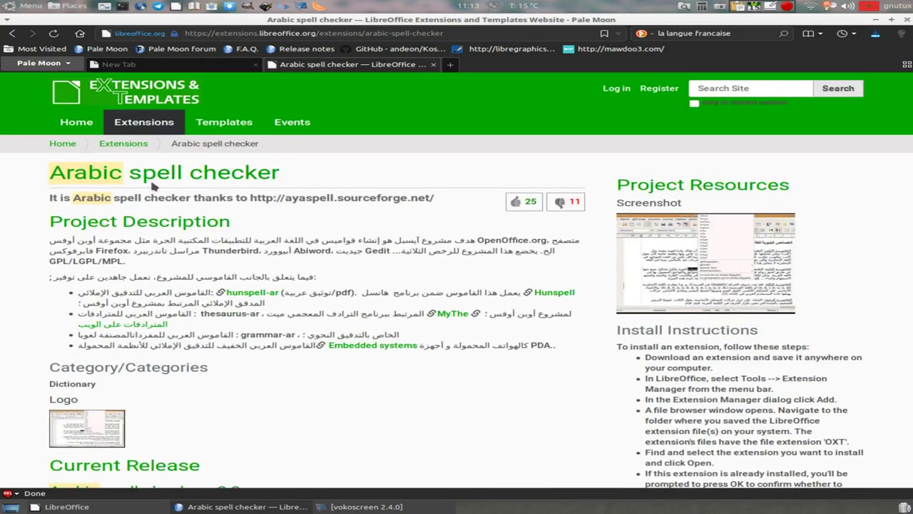
pyautogui.click(11, 34)
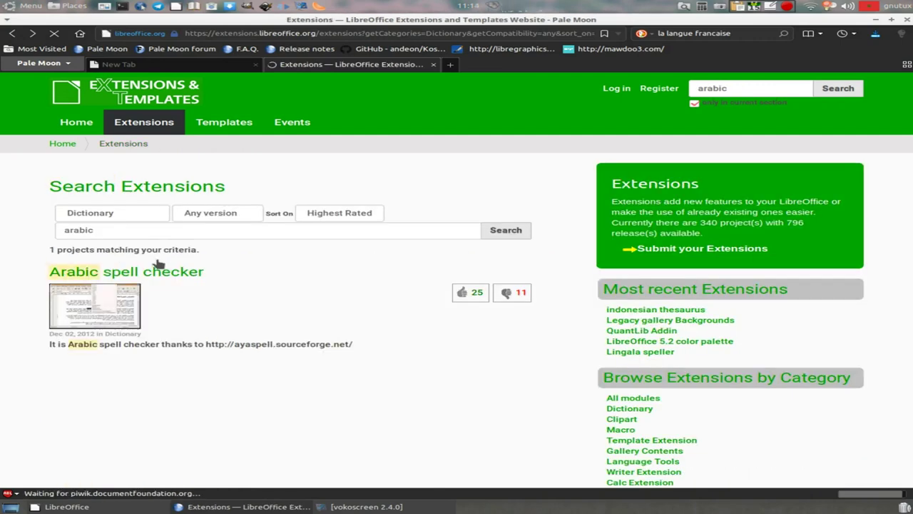
pyautogui.doubleClick(155, 236)
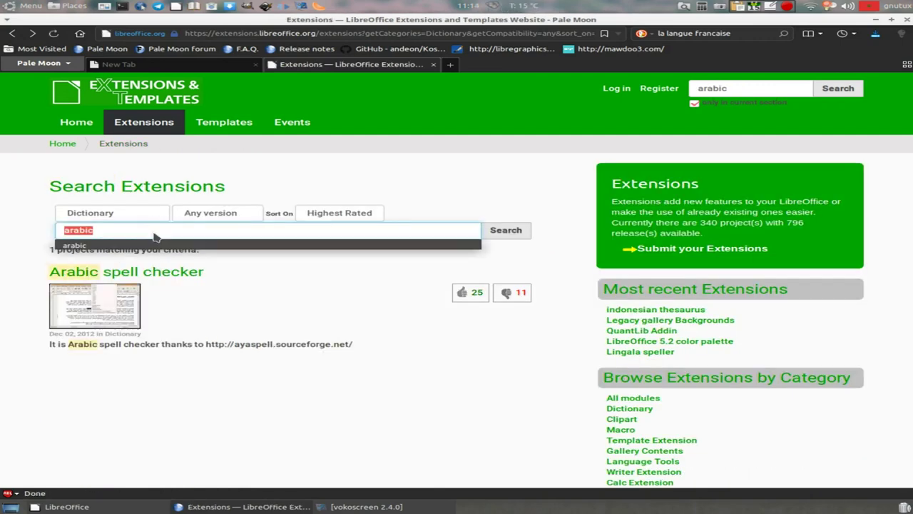
pyautogui.press('BackSpace')
pyautogui.write('en')
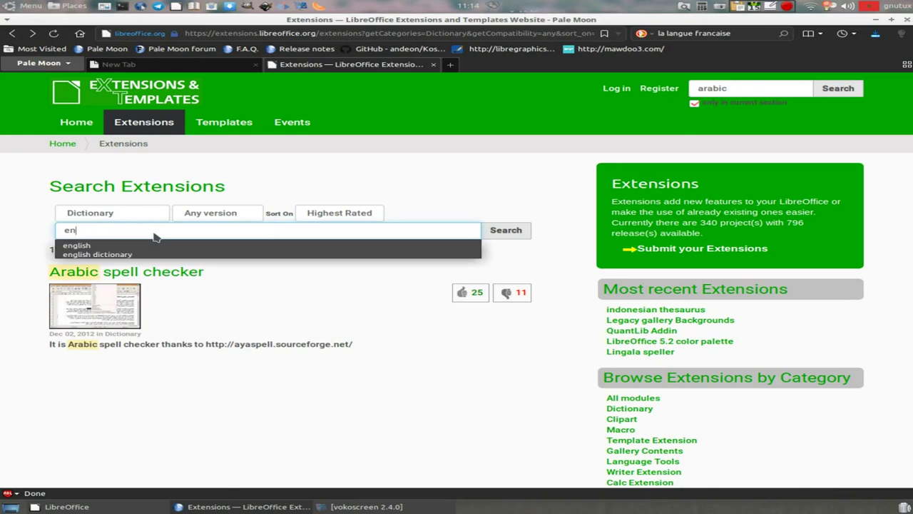
pyautogui.press('Down')
pyautogui.press('Down')
pyautogui.press('Return')
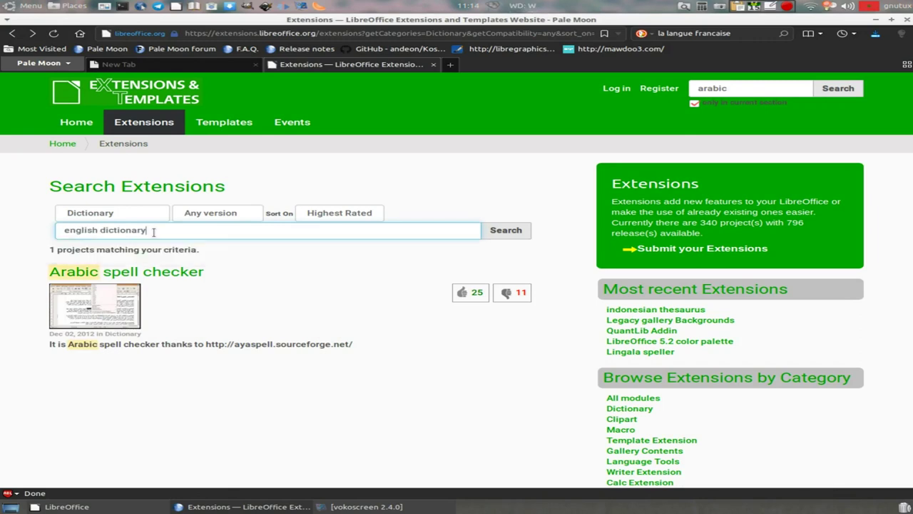
pyautogui.click(505, 233)
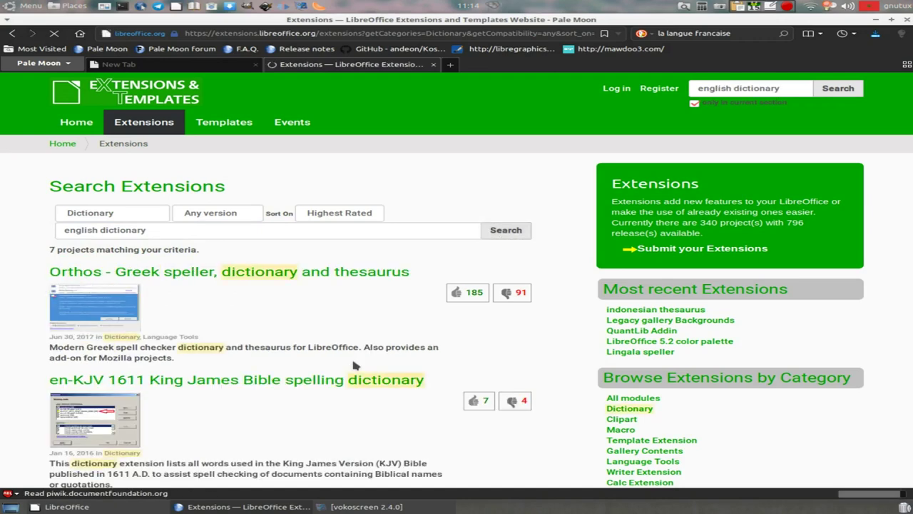
pyautogui.scroll(-10, 353, 364)
pyautogui.scroll(-5, 353, 366)
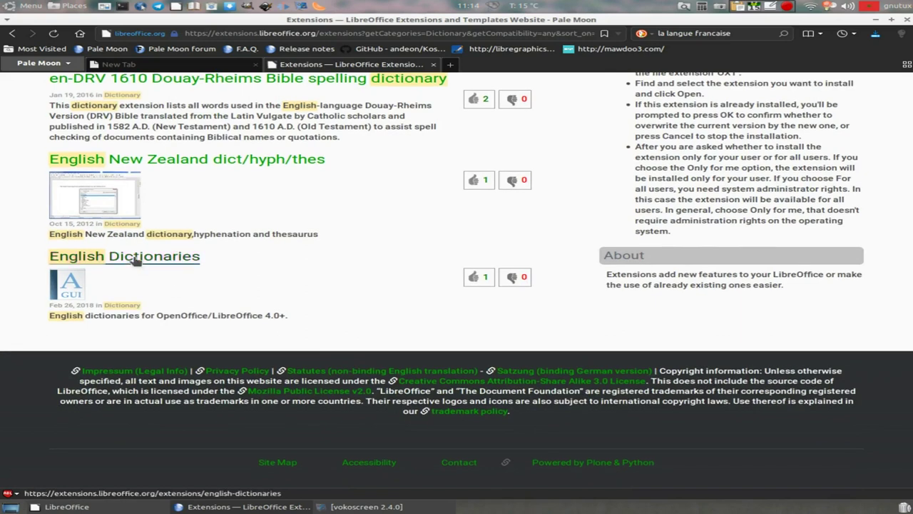
pyautogui.click(92, 260)
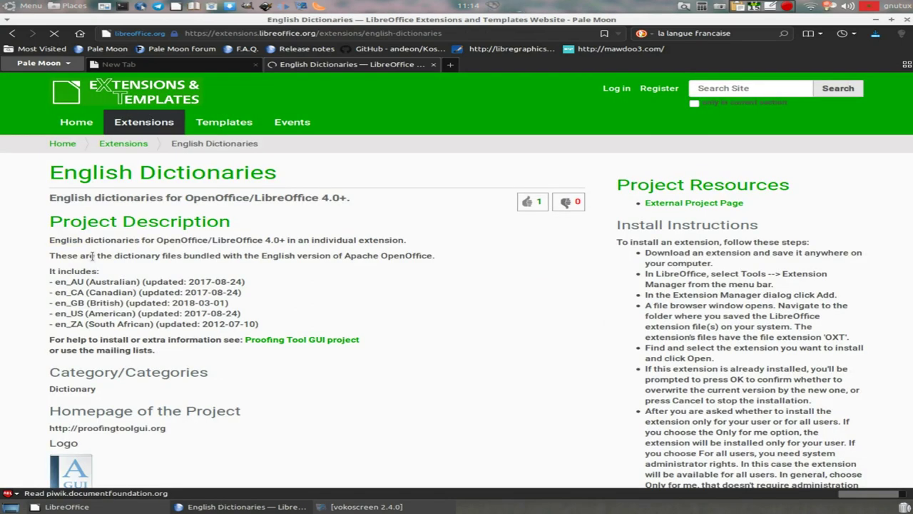
# Download dict-en-20180301.oxt into the libreoffice extensions folder.
pyautogui.scroll(-5, 256, 390)
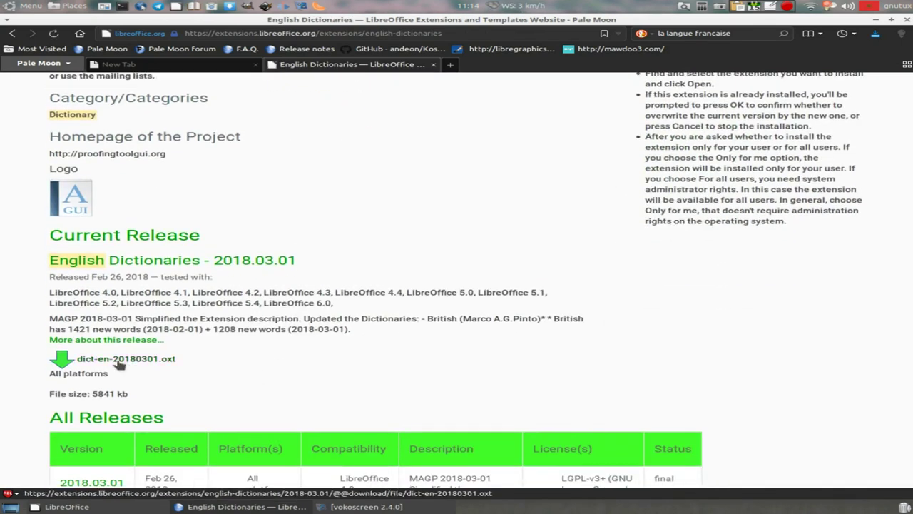
pyautogui.click(121, 360)
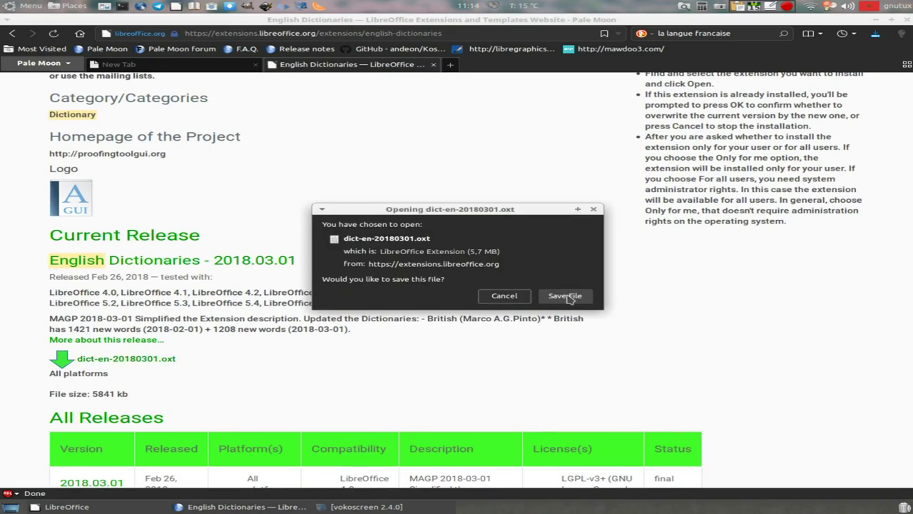
pyautogui.click(570, 298)
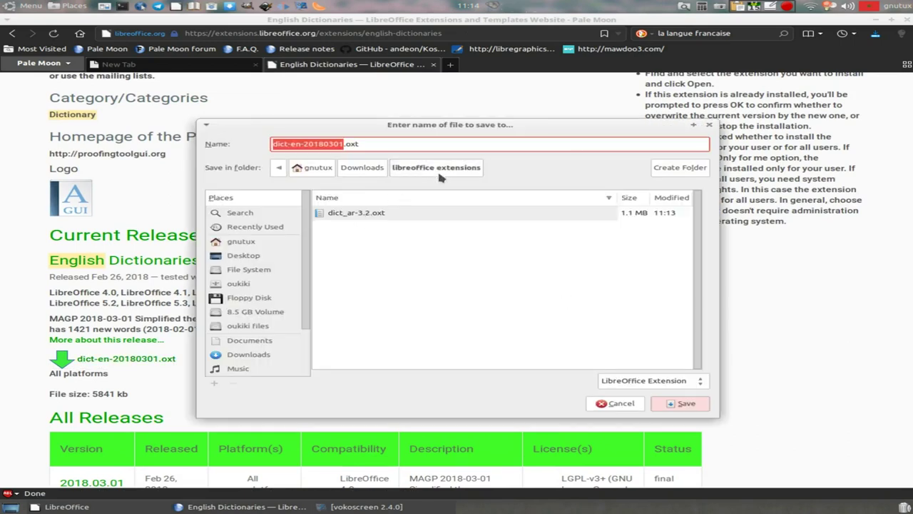
pyautogui.click(676, 405)
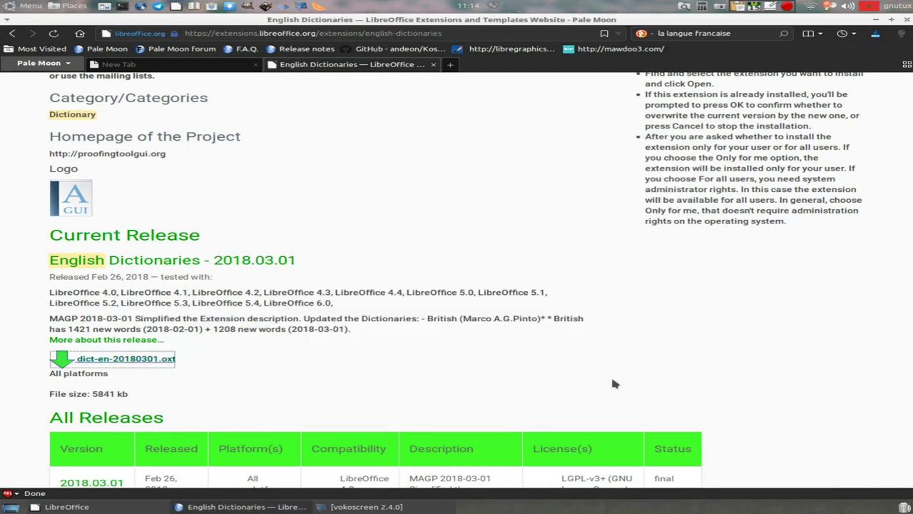
pyautogui.scroll(5, 300, 371)
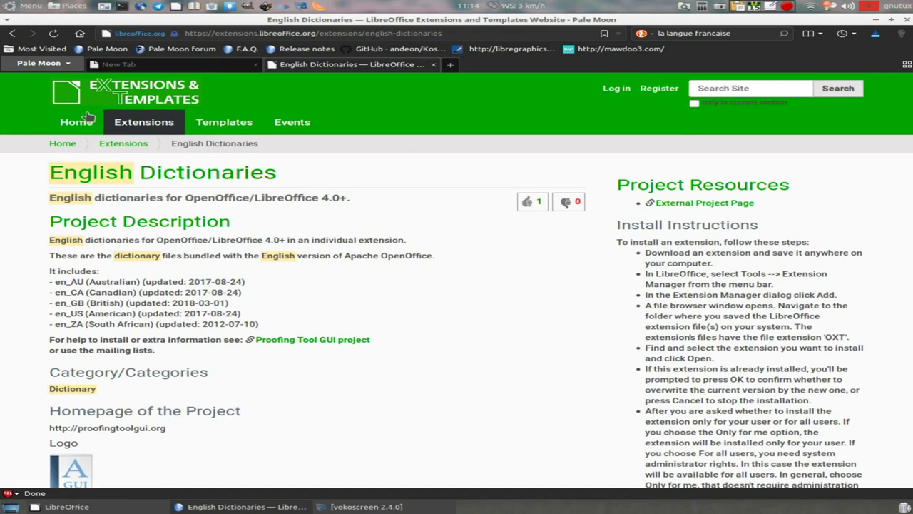
# Go back to the search page and search the dictionaries for 'français'.
pyautogui.click(12, 33)
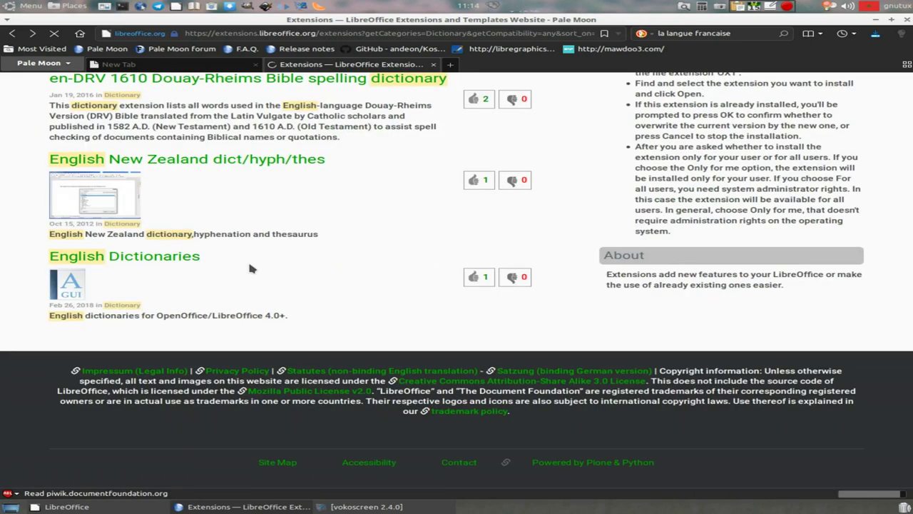
pyautogui.scroll(1, 247, 267)
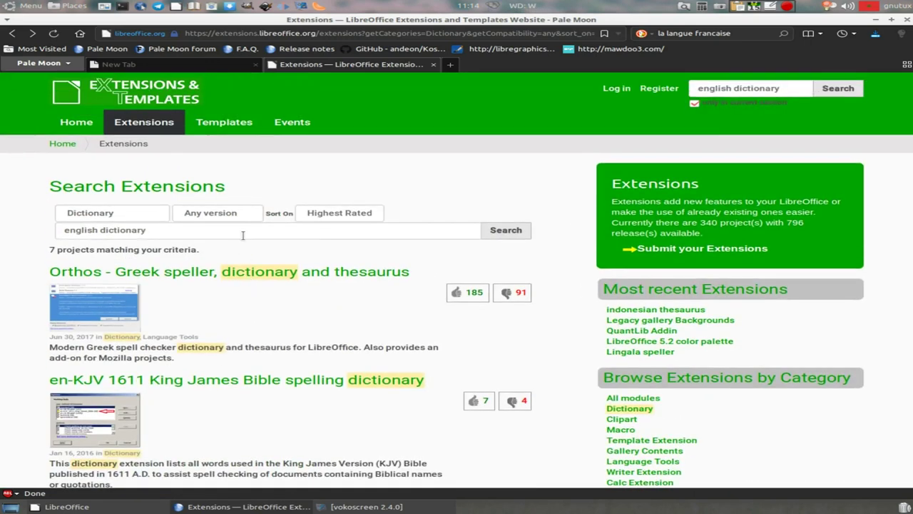
pyautogui.tripleClick(242, 235)
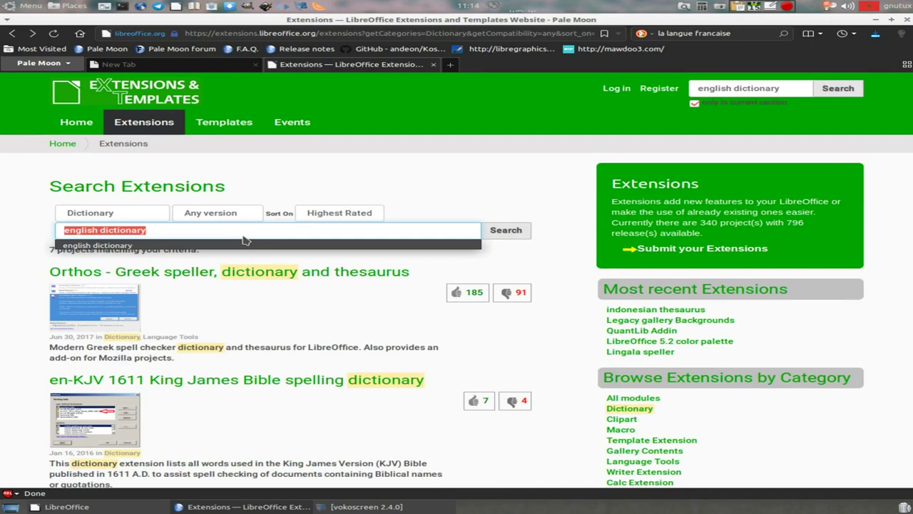
pyautogui.write('franc')
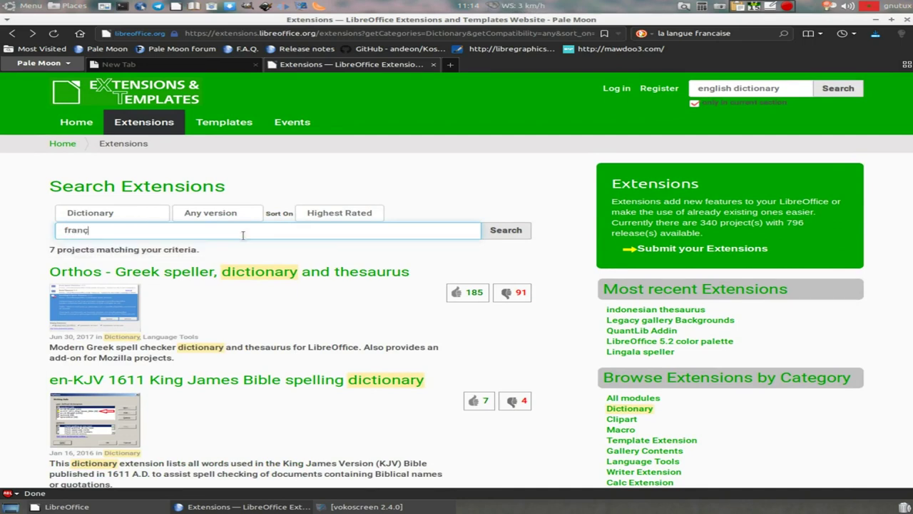
pyautogui.press('BackSpace')
pyautogui.write('çai')
pyautogui.write('s')
pyautogui.press('Return')
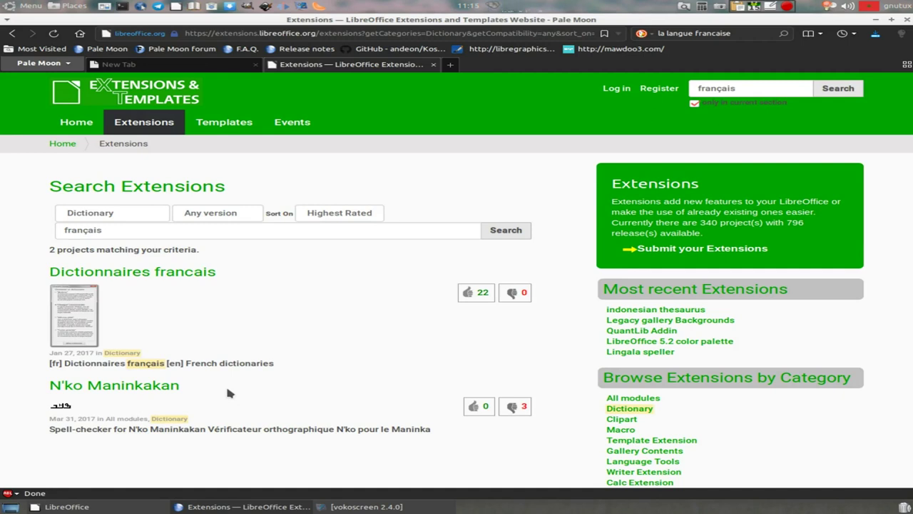
# Open the Dictionnaires francais extension page and find its download link.
pyautogui.click(135, 278)
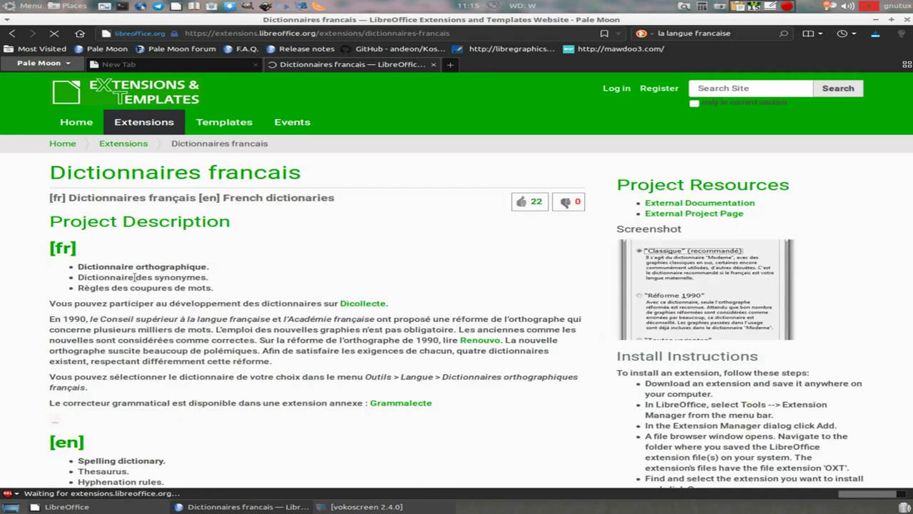
pyautogui.scroll(-8, 217, 339)
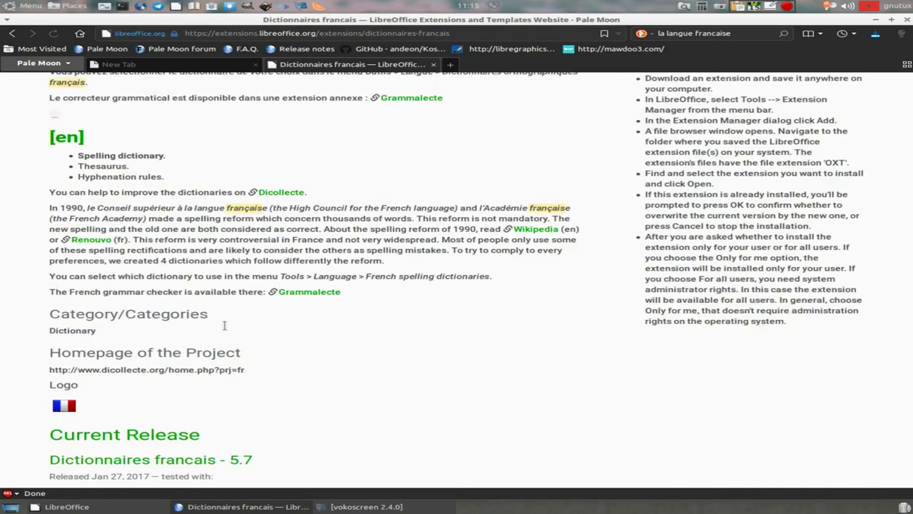
pyautogui.scroll(-2, 222, 322)
pyautogui.scroll(-1, 218, 334)
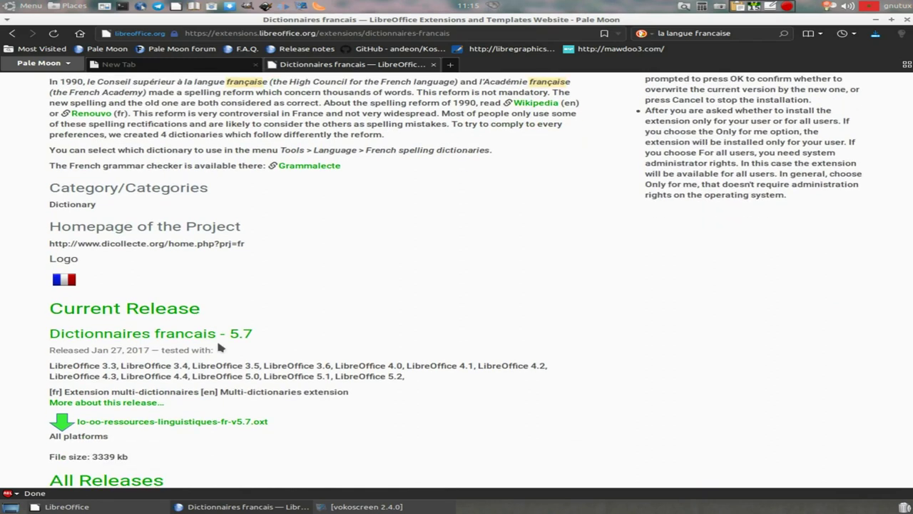
pyautogui.scroll(10, 219, 345)
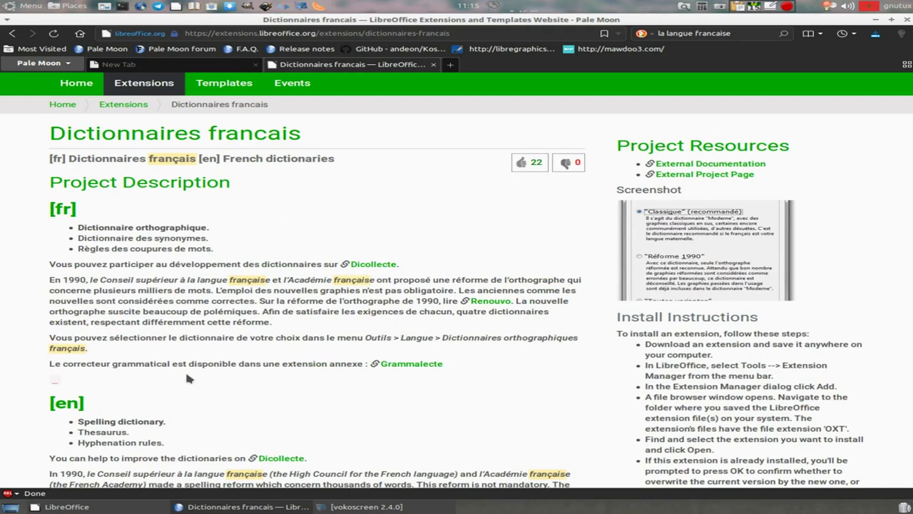
pyautogui.scroll(-8, 186, 372)
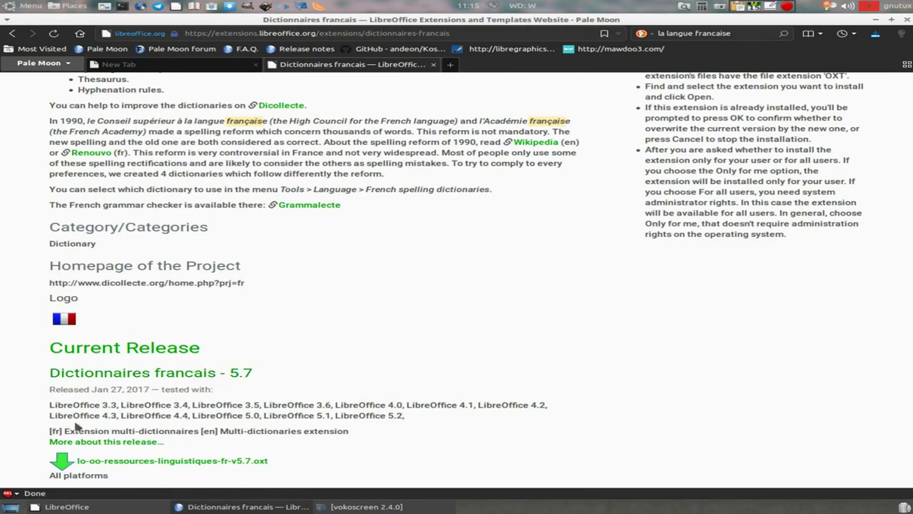
# Save lo-oo-ressources-linguistiques-fr-v5.7.oxt to libreoffice extensions, then minimise Pale Moon.
pyautogui.click(160, 463)
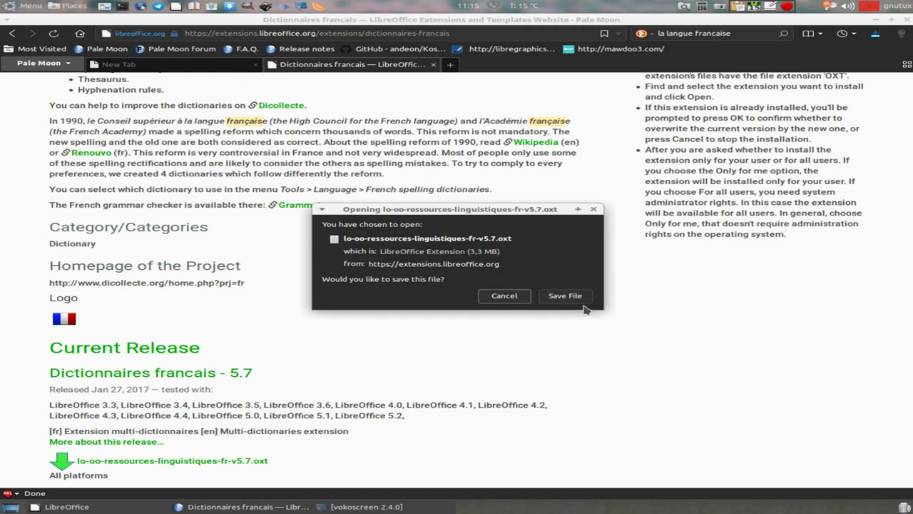
pyautogui.click(579, 296)
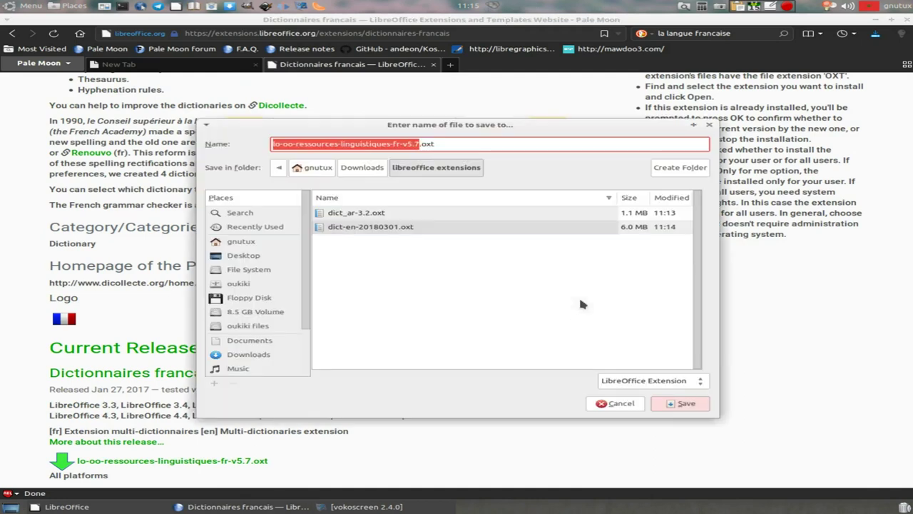
pyautogui.click(682, 406)
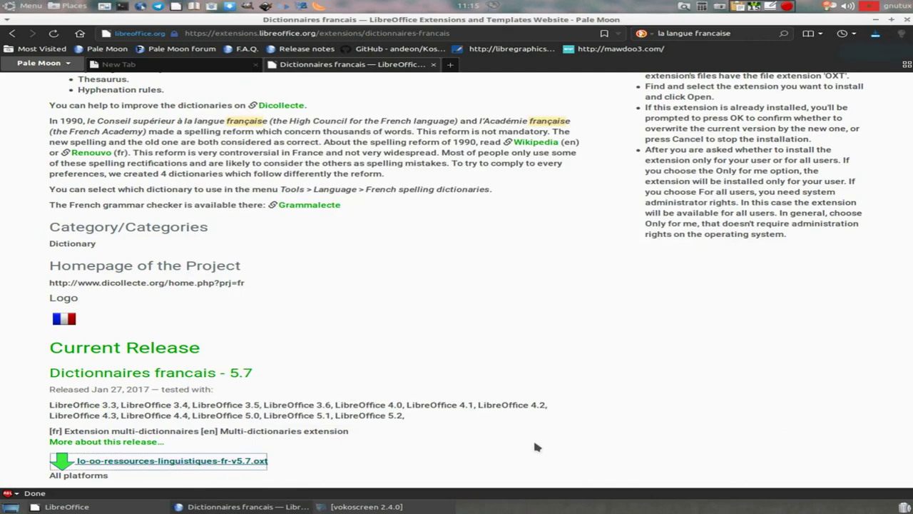
pyautogui.click(218, 508)
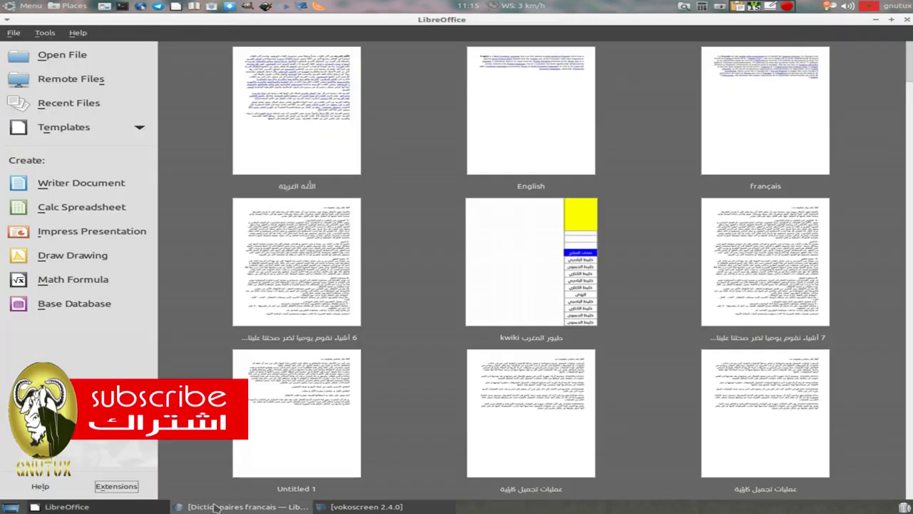
# Open the Arabic document اللغة العربية.odt and its Tools menu.
pyautogui.click(294, 147)
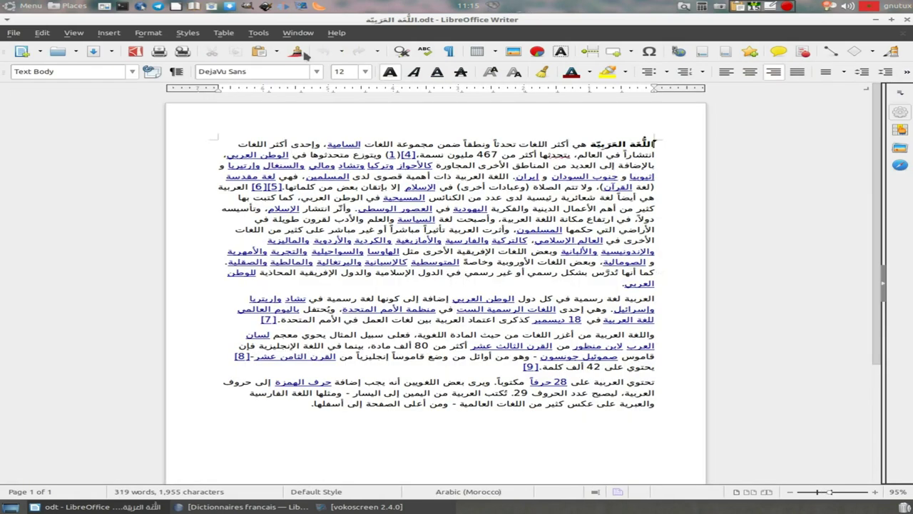
pyautogui.click(261, 33)
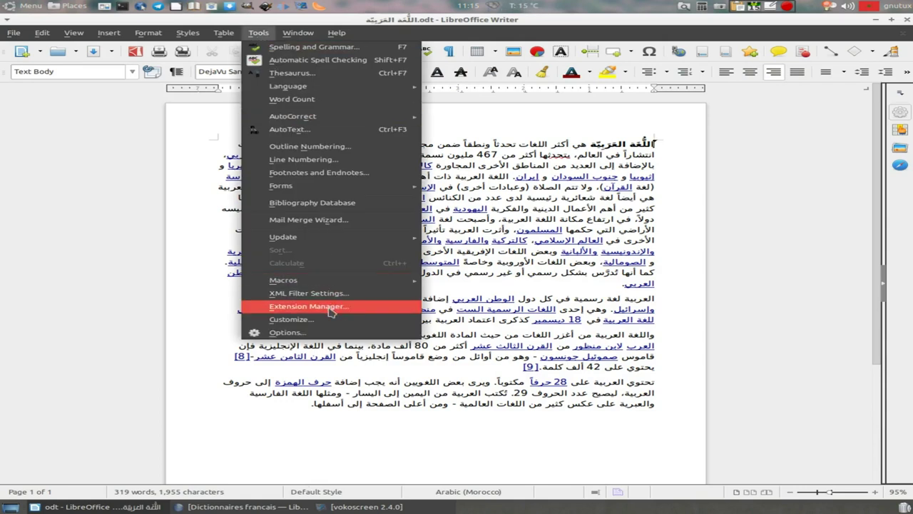
# Open the Extension Manager and install the Arabic dictionary dict_ar-3.2.oxt.
pyautogui.click(306, 309)
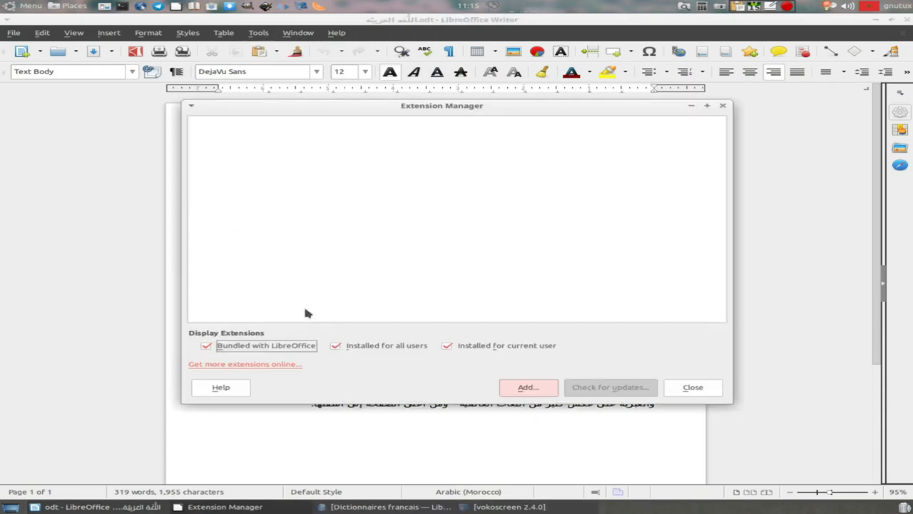
pyautogui.click(518, 392)
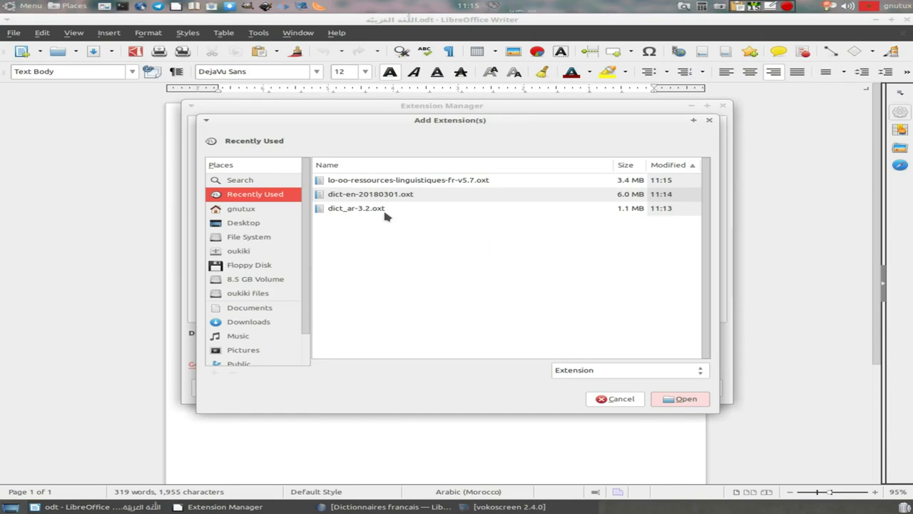
pyautogui.click(386, 207)
pyautogui.click(385, 197)
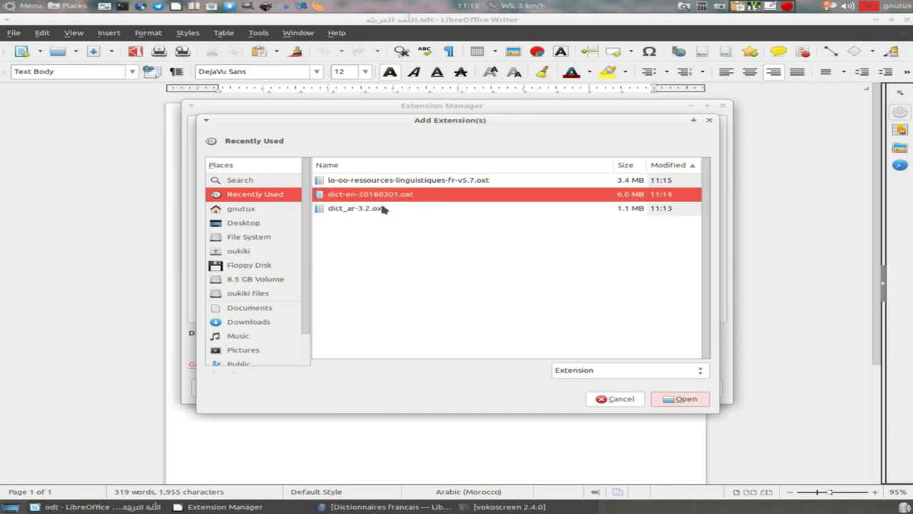
pyautogui.click(384, 207)
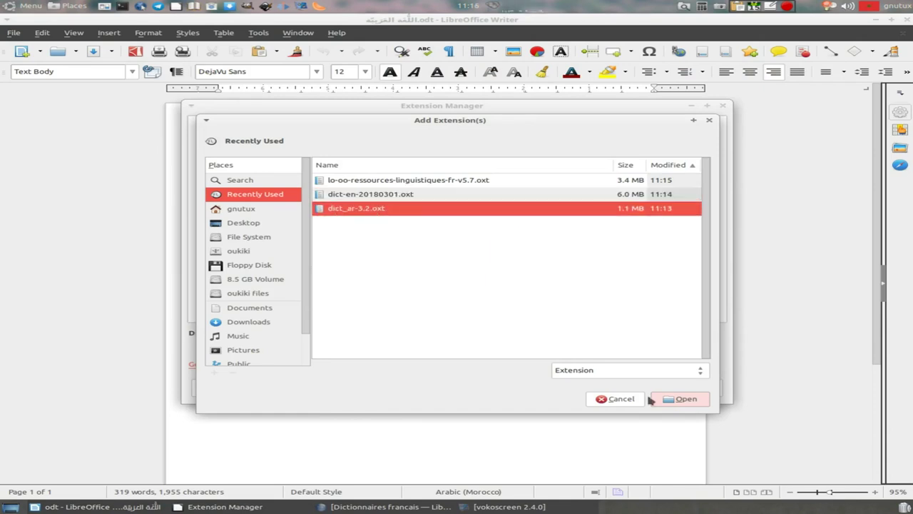
pyautogui.click(671, 401)
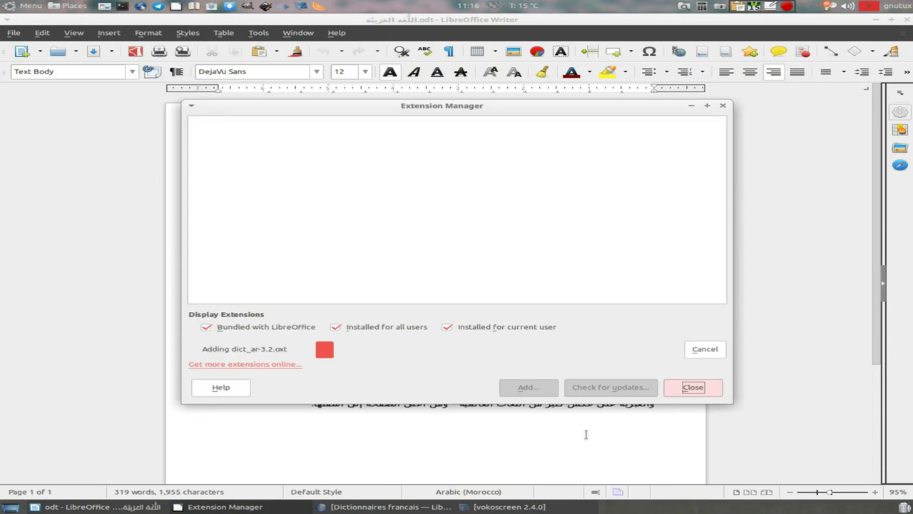
# Install dict-en-20180301.oxt and lo-oo-ressources-linguistiques-fr-v5.7.oxt as well.
pyautogui.click(538, 390)
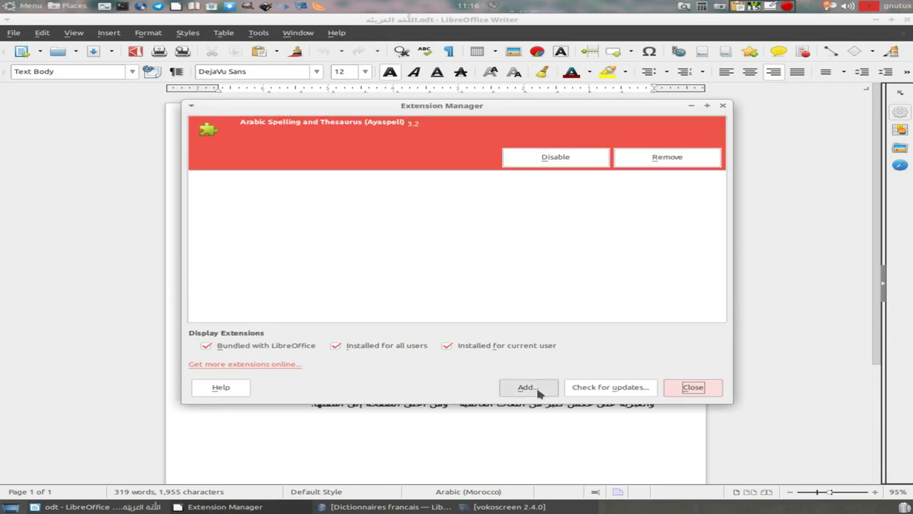
pyautogui.click(378, 198)
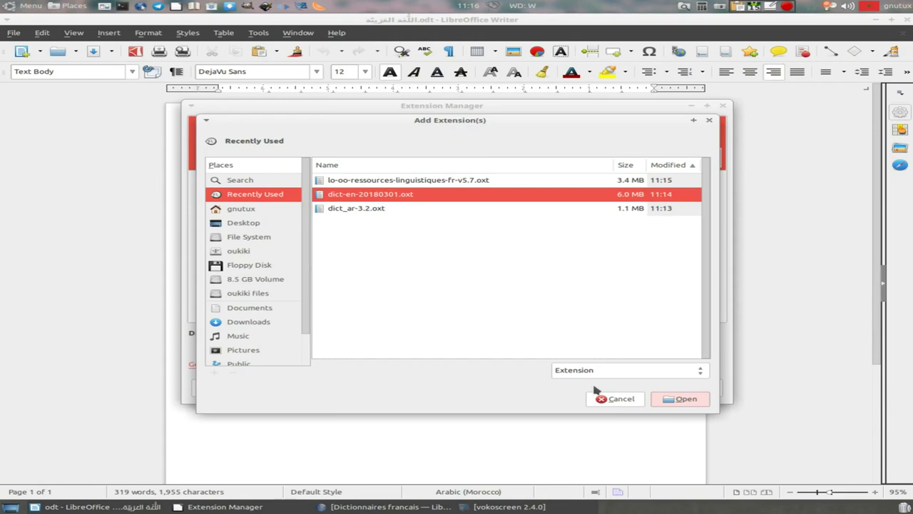
pyautogui.click(675, 400)
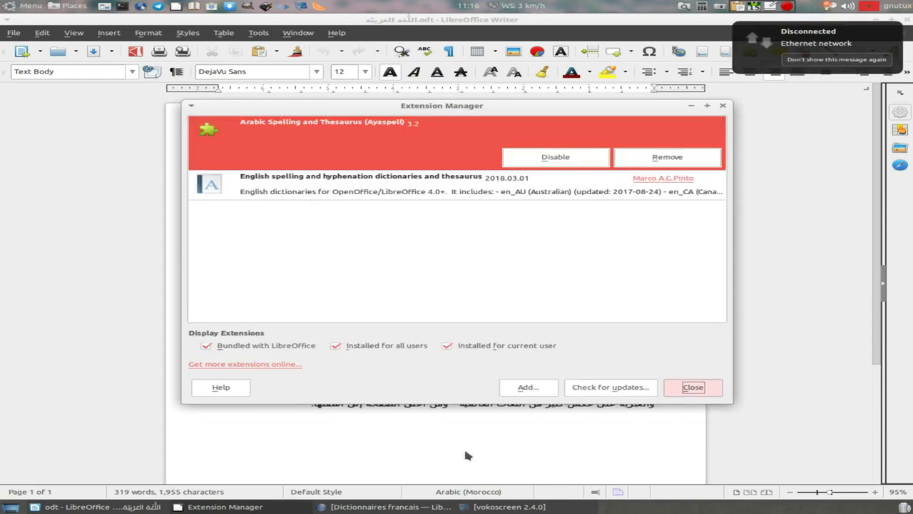
pyautogui.click(528, 386)
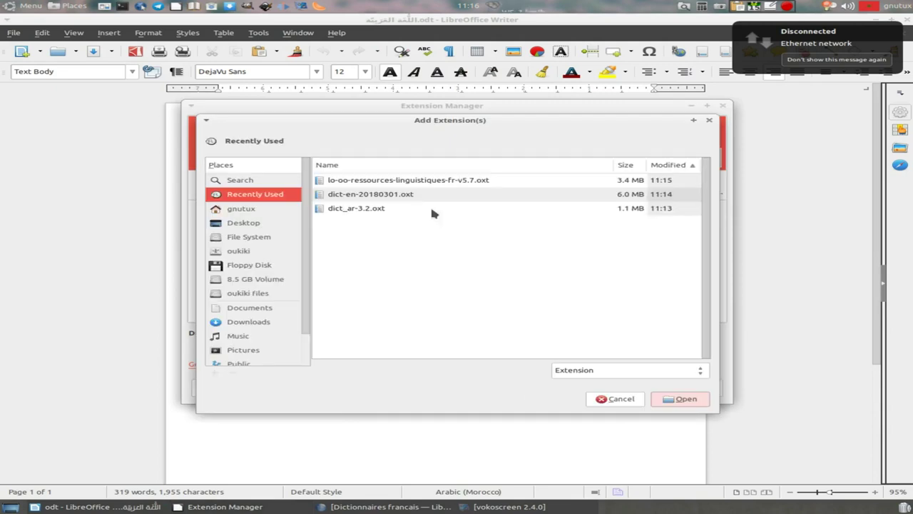
pyautogui.click(410, 184)
pyautogui.click(671, 400)
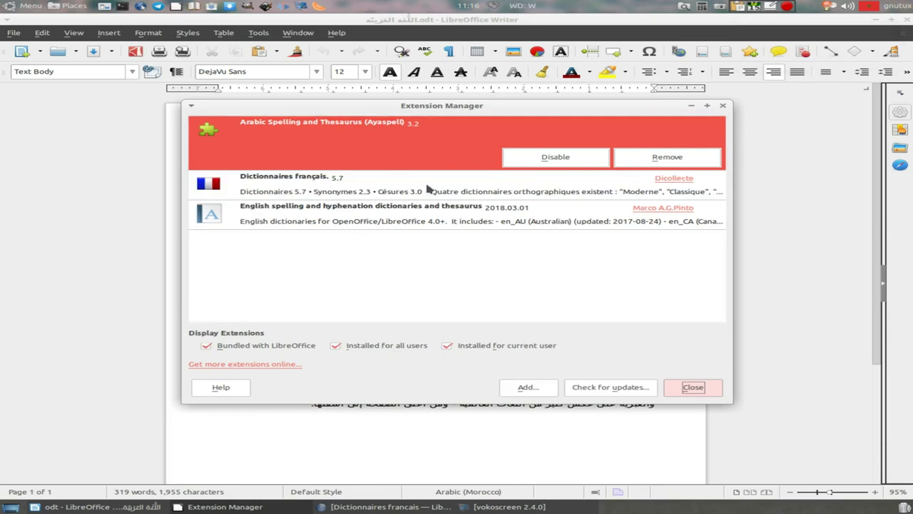
# Review the French, English and Arabic entries, then close the Extension Manager.
pyautogui.click(430, 190)
pyautogui.click(391, 241)
pyautogui.click(383, 154)
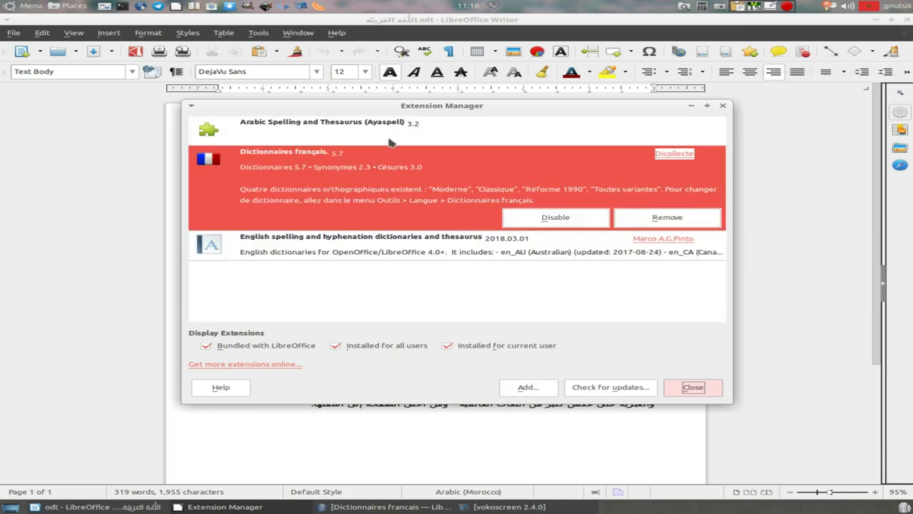
pyautogui.click(390, 138)
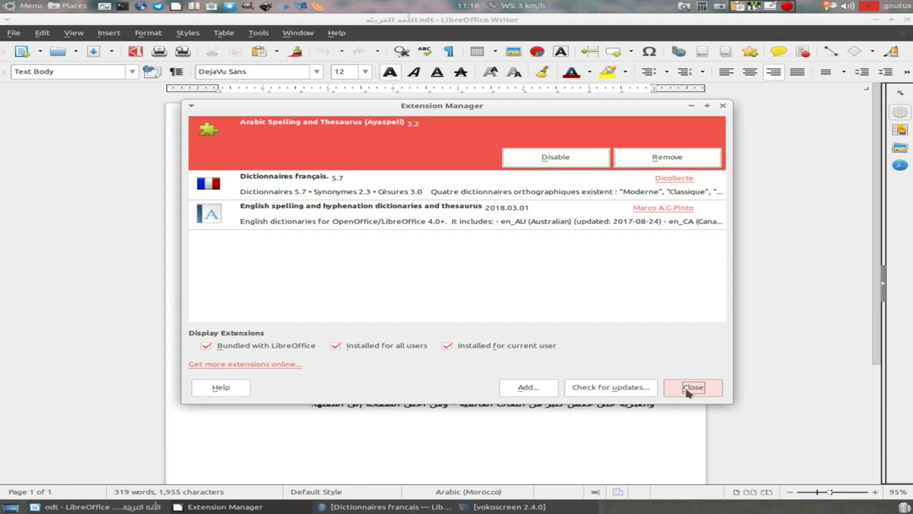
pyautogui.click(686, 389)
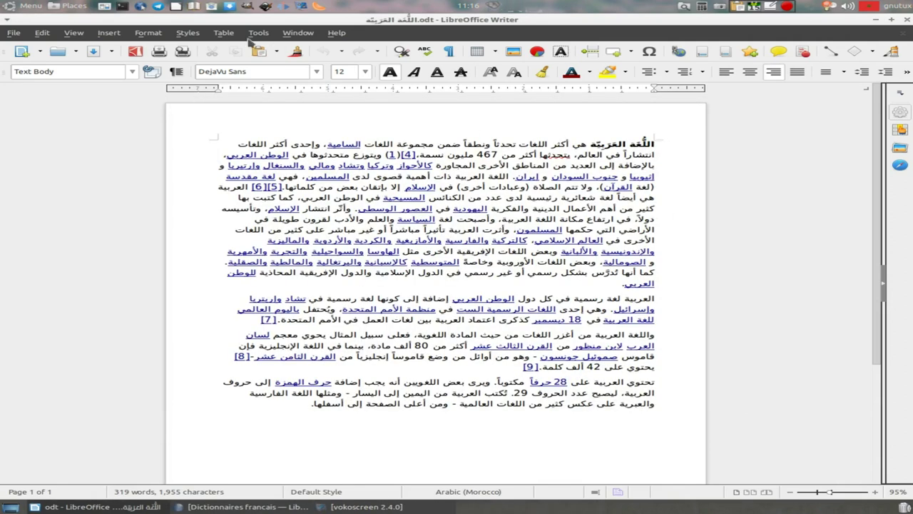
# Run Spelling and Grammar on the Arabic text, ignore the flagged word, and close once complete.
pyautogui.click(258, 33)
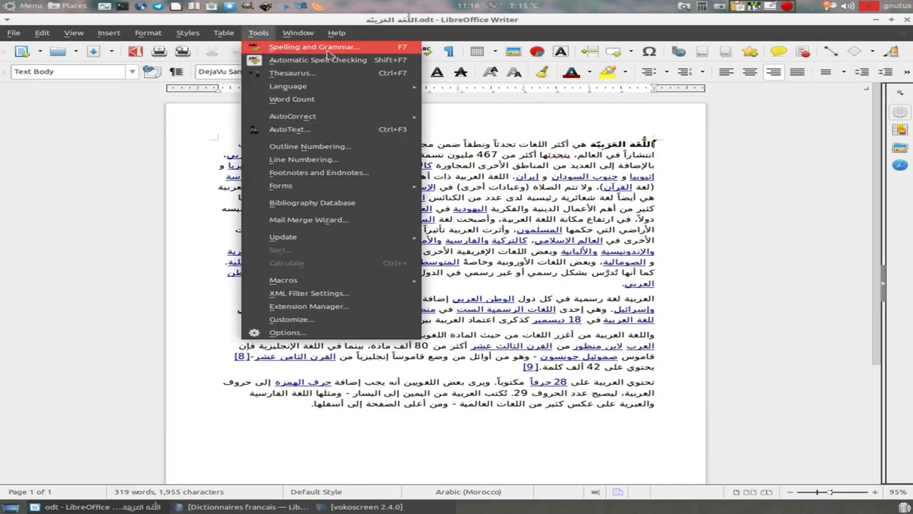
pyautogui.click(327, 52)
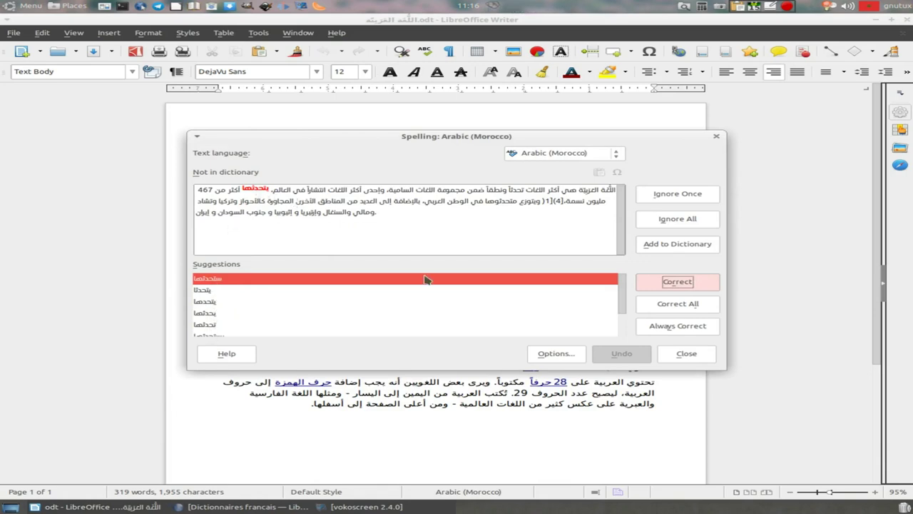
pyautogui.click(661, 196)
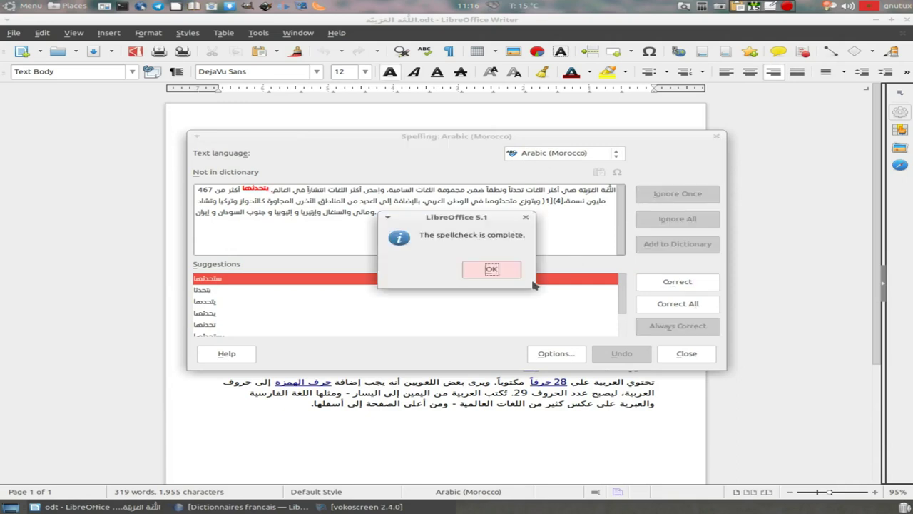
pyautogui.click(493, 271)
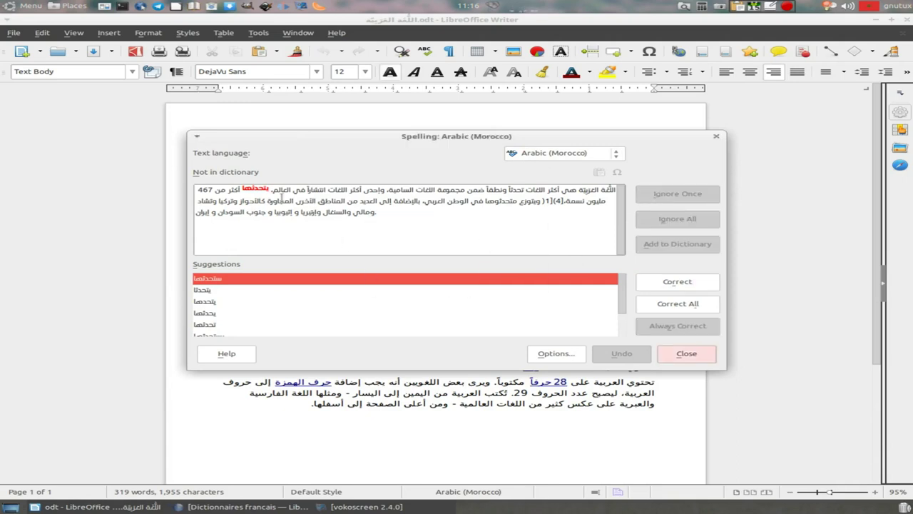
pyautogui.scroll(-2, 232, 302)
pyautogui.scroll(-1, 233, 307)
pyautogui.scroll(3, 233, 307)
pyautogui.click(675, 355)
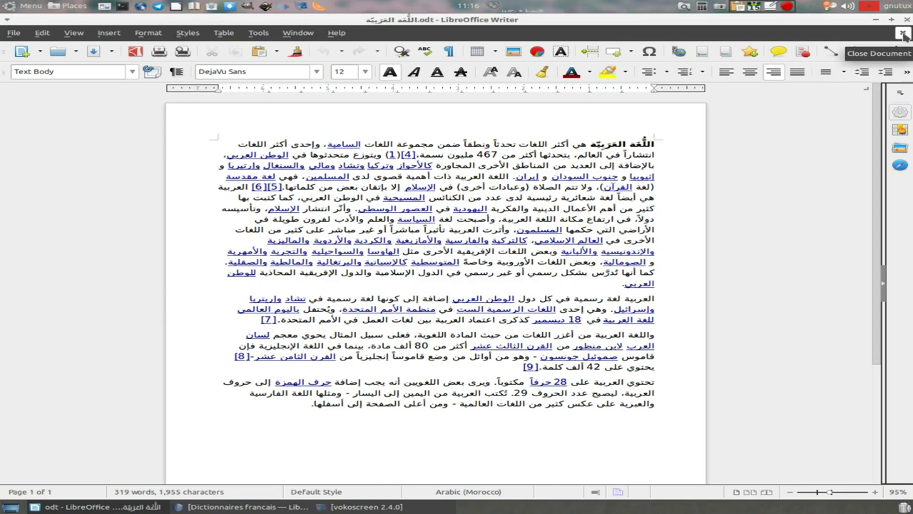
# Close the Arabic document, open français, and make its paragraph left-to-right.
pyautogui.click(905, 35)
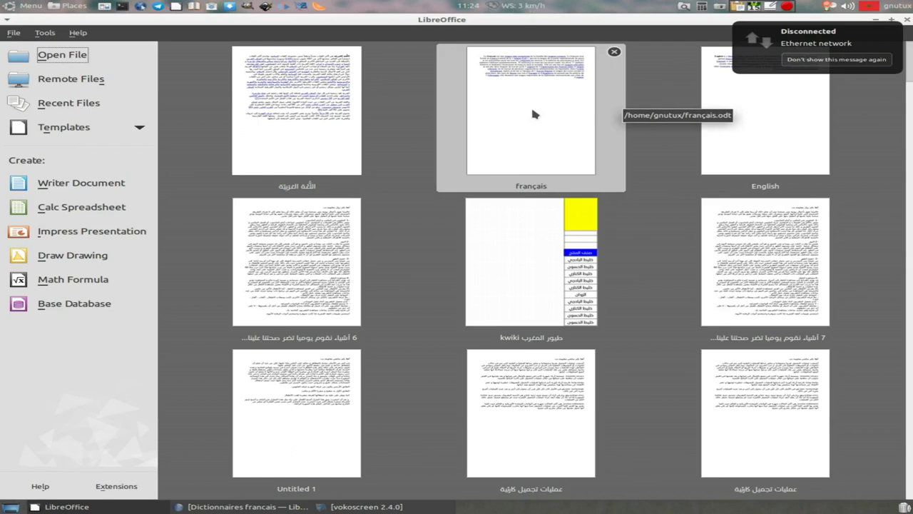
pyautogui.click(532, 111)
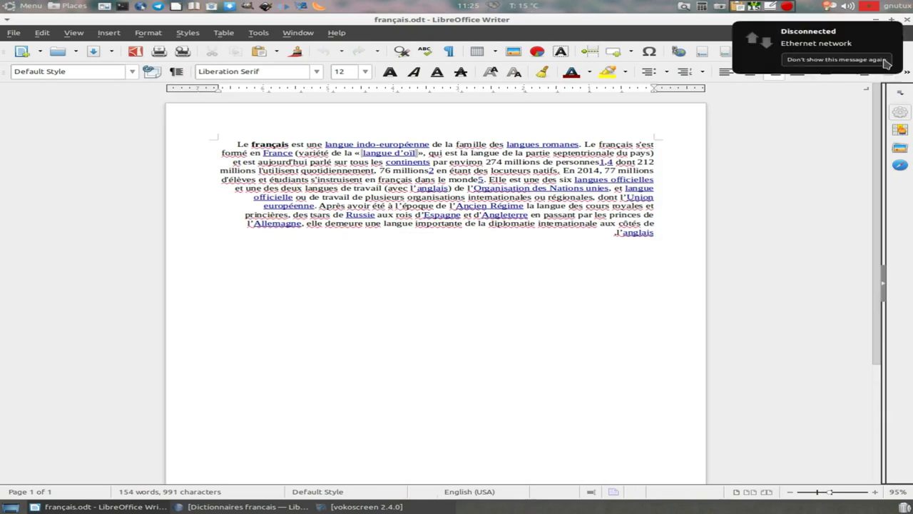
pyautogui.click(906, 72)
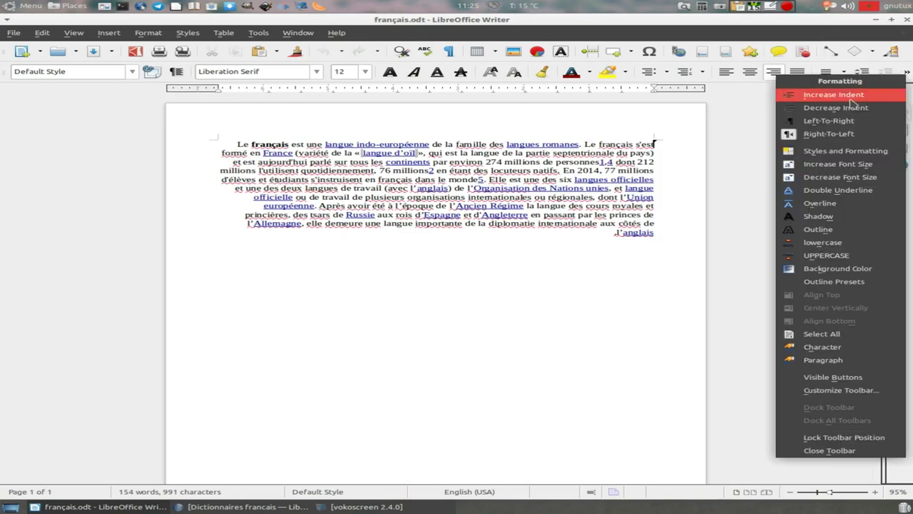
pyautogui.click(829, 121)
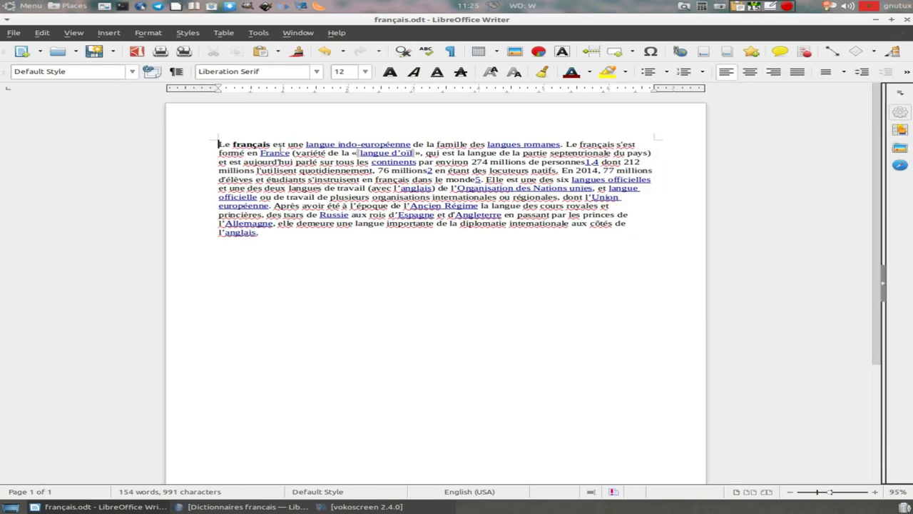
# Set the paragraph language of français to French (France) from the status bar.
pyautogui.click(499, 493)
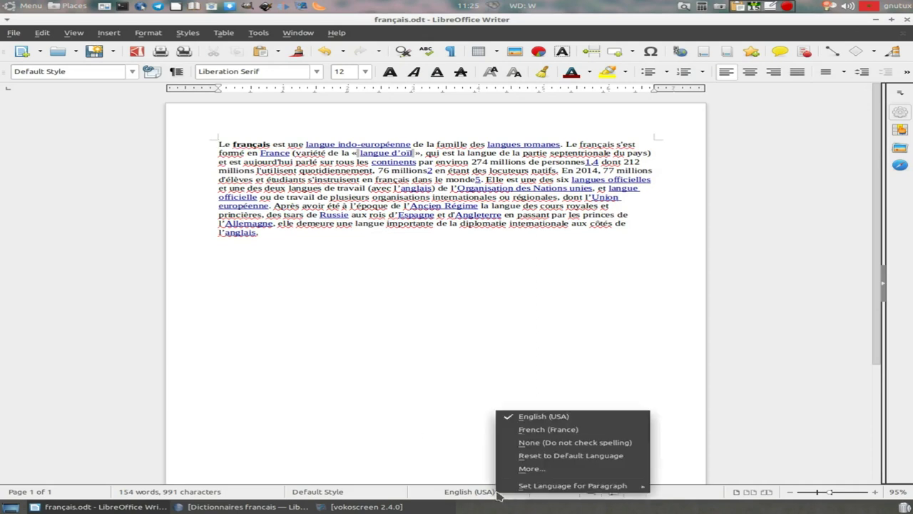
pyautogui.moveTo(578, 485)
pyautogui.click(703, 447)
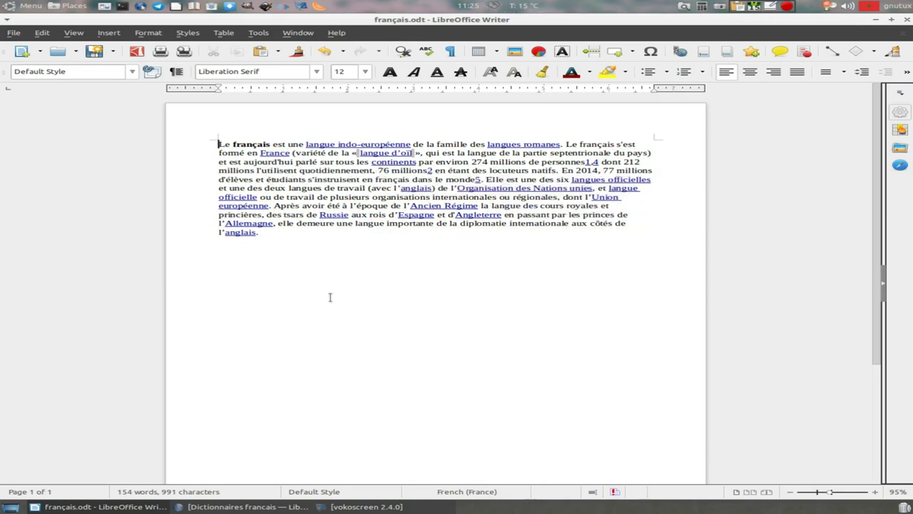
# Type 'Ce dectionaire' on the empty line below the French paragraph.
pyautogui.click(338, 263)
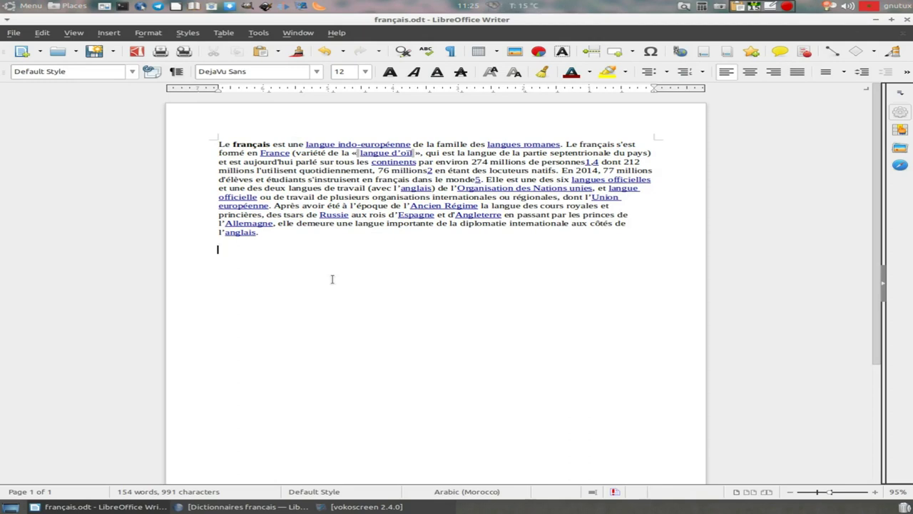
pyautogui.write('les')
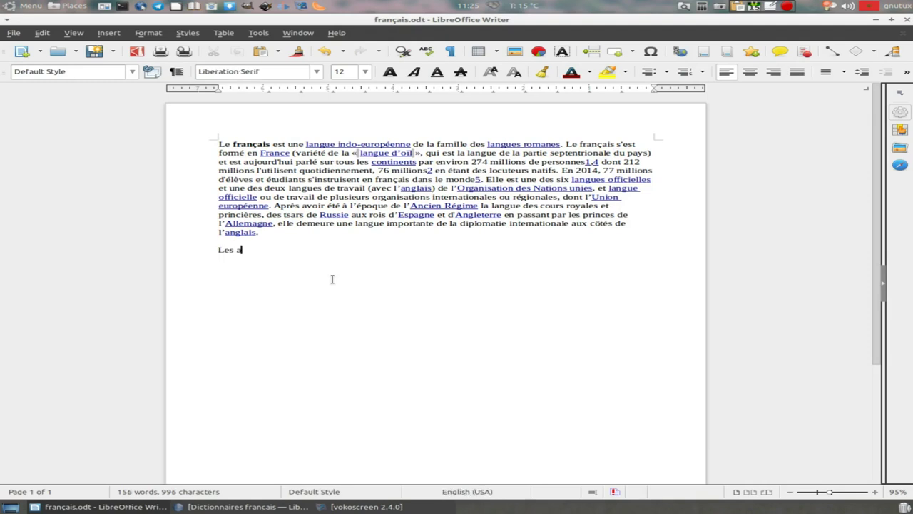
pyautogui.hotkey('alt', 'shift')
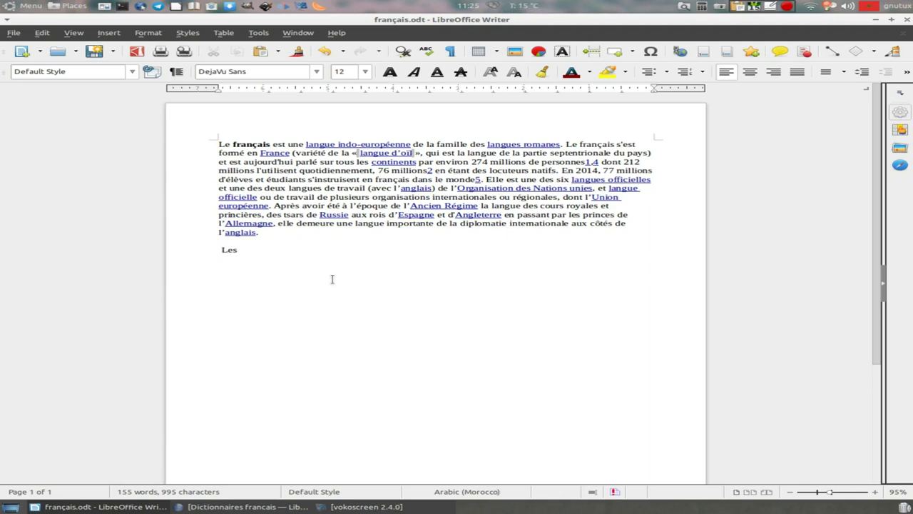
pyautogui.press('BackSpace')
pyautogui.write('Ce dec')
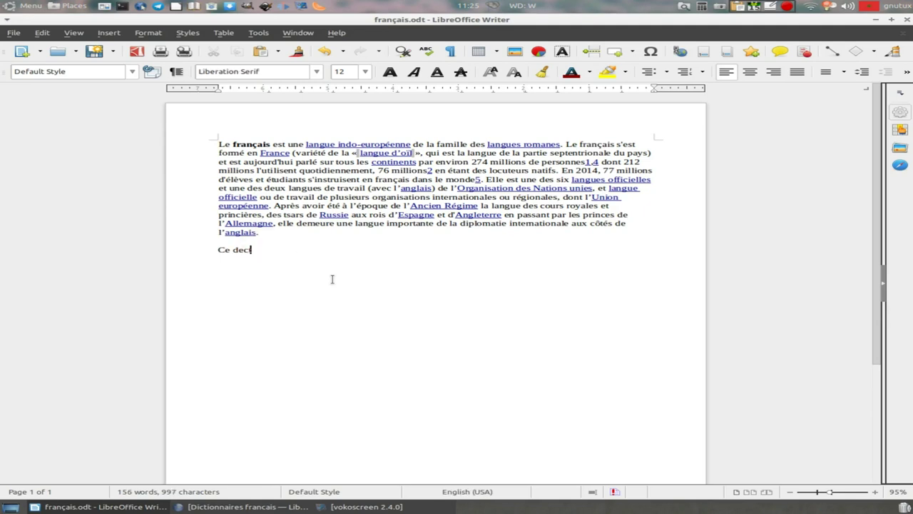
pyautogui.write('tionaire')
pyautogui.press('Home')
pyautogui.hotkey('alt', 'shift')
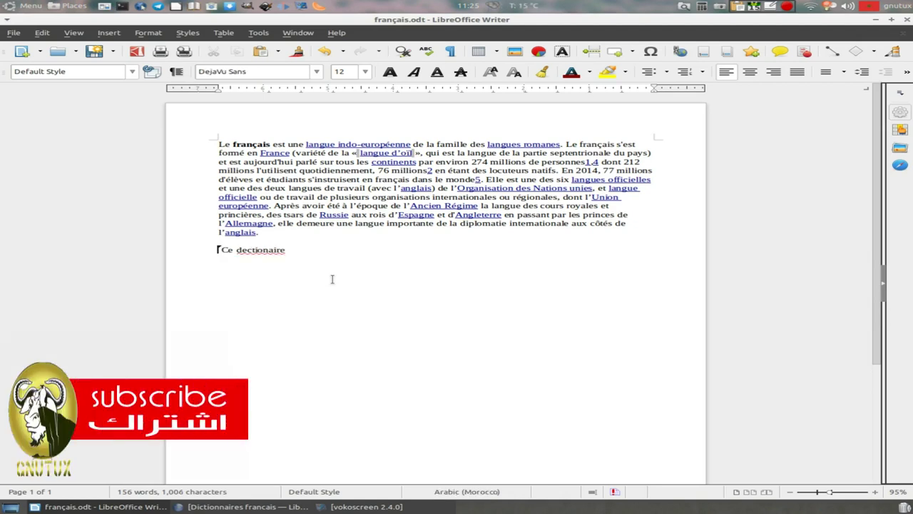
# Set the word's language to French (France) and correct 'dectionaire' to 'dictionnaire'.
pyautogui.rightClick(259, 251)
pyautogui.click(256, 250)
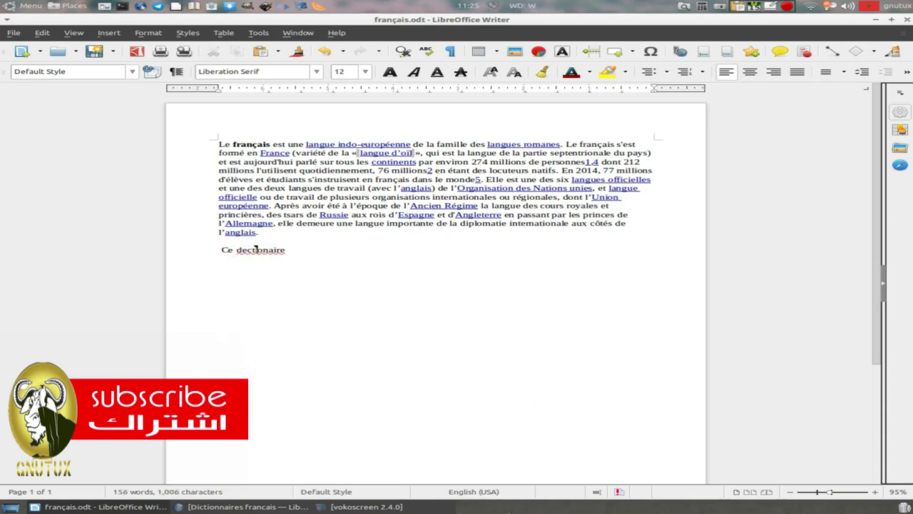
pyautogui.click(467, 494)
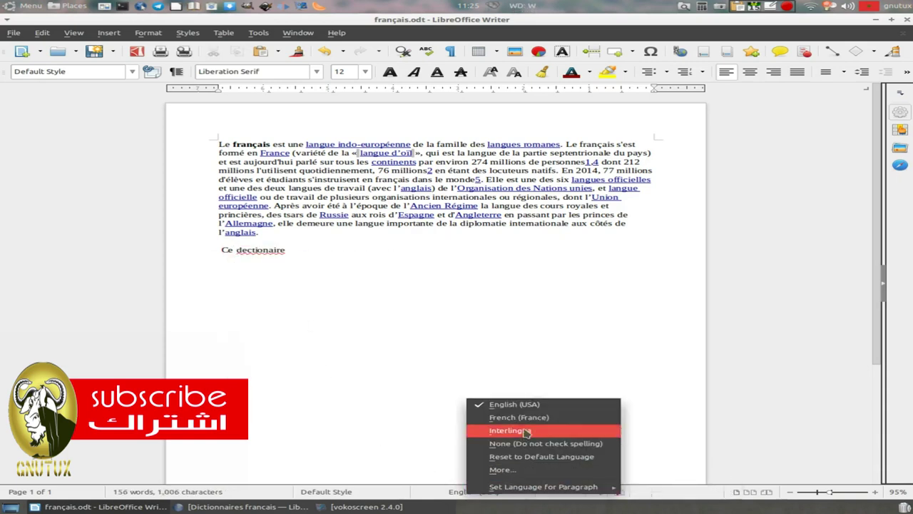
pyautogui.click(471, 418)
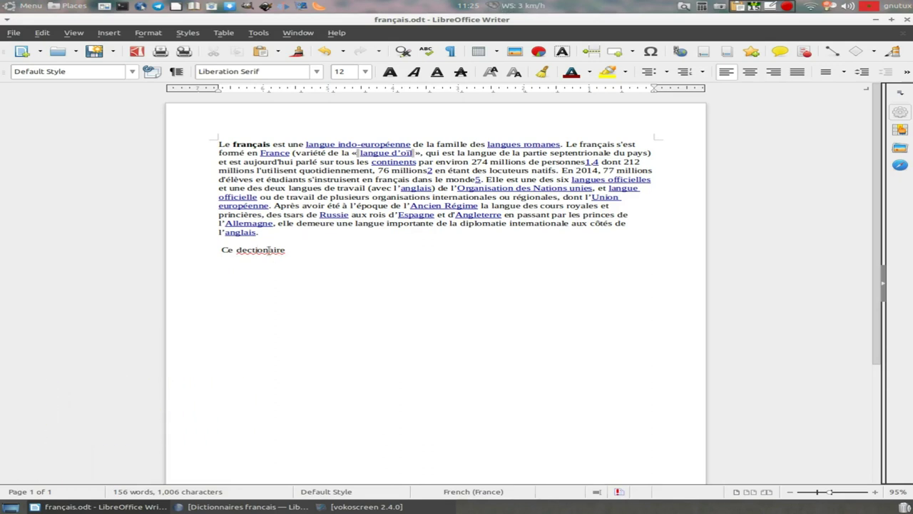
pyautogui.rightClick(259, 249)
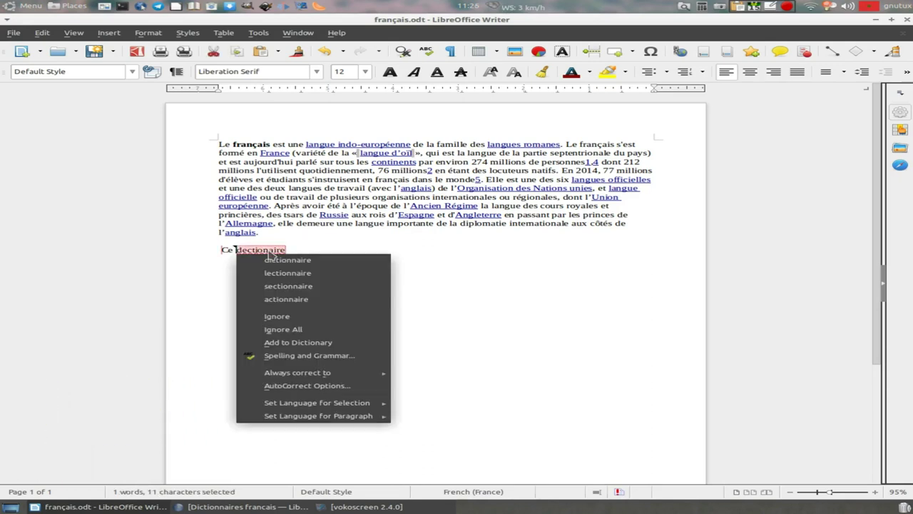
pyautogui.click(322, 262)
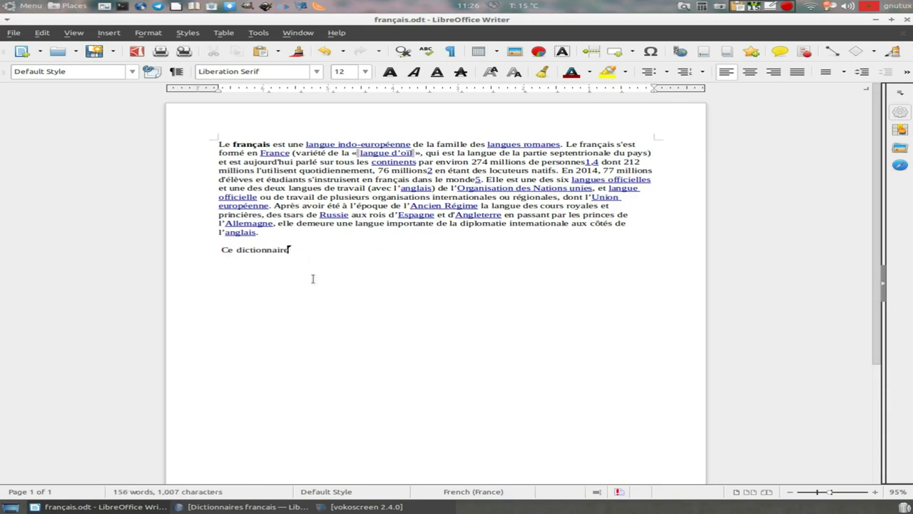
# Close français.odt without saving and open the English document.
pyautogui.press('Home')
pyautogui.hotkey('alt', 'shift')
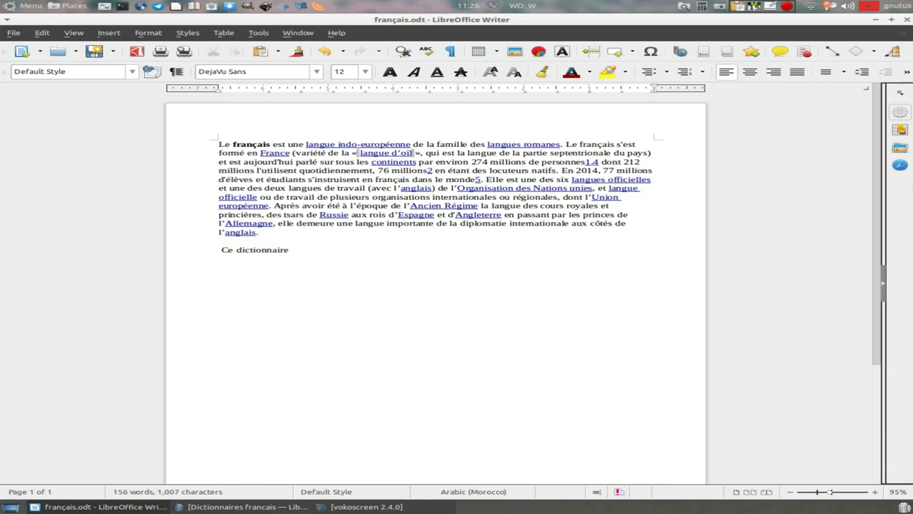
pyautogui.click(903, 33)
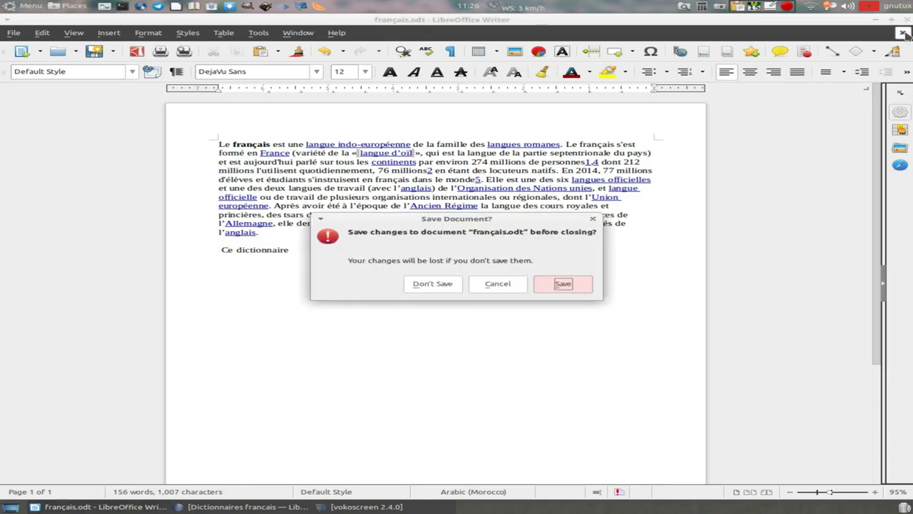
pyautogui.click(414, 283)
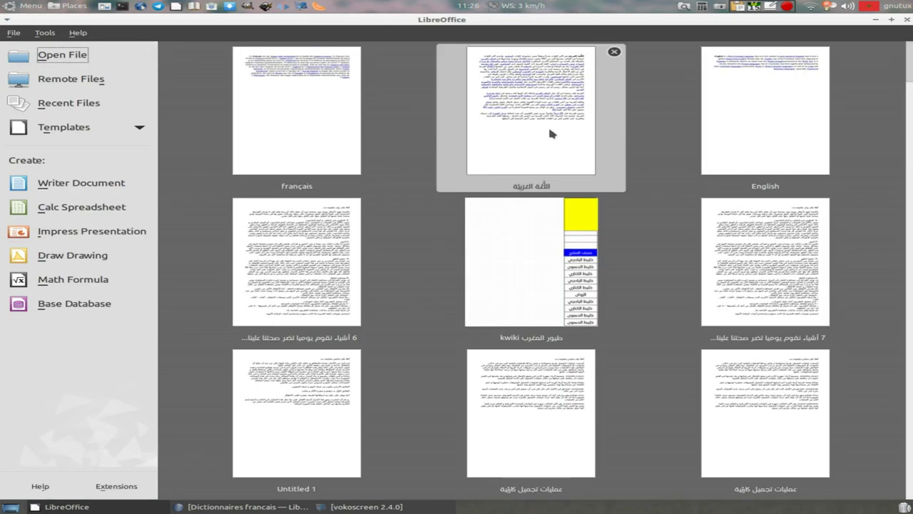
pyautogui.click(753, 147)
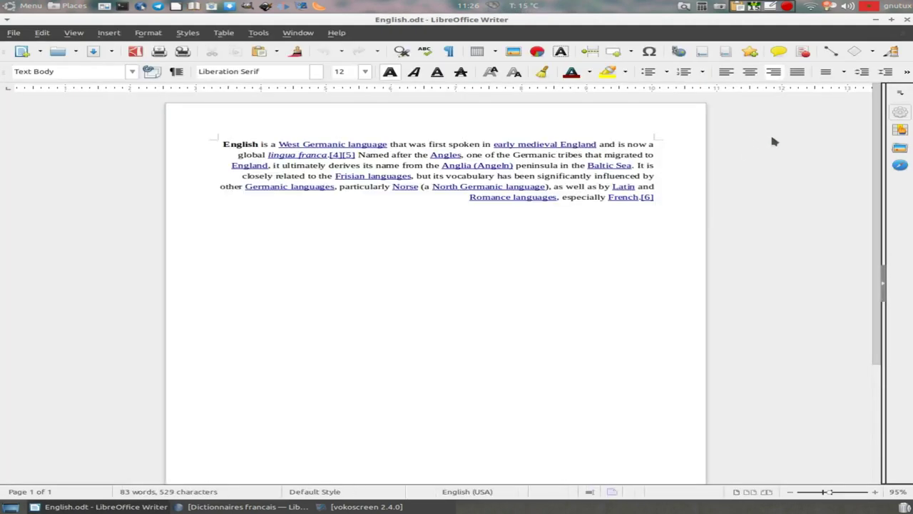
# Make the English paragraph left-to-right and place the cursor on the empty line below.
pyautogui.rightClick(896, 87)
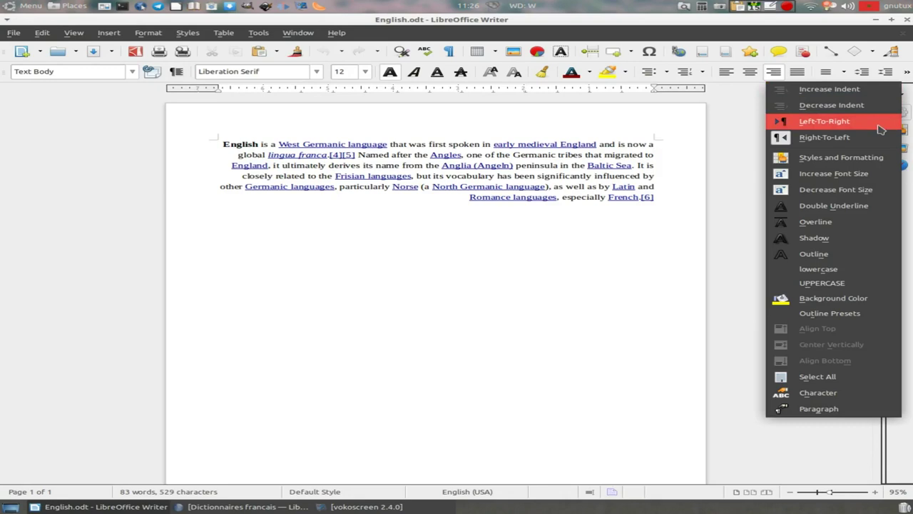
pyautogui.click(824, 122)
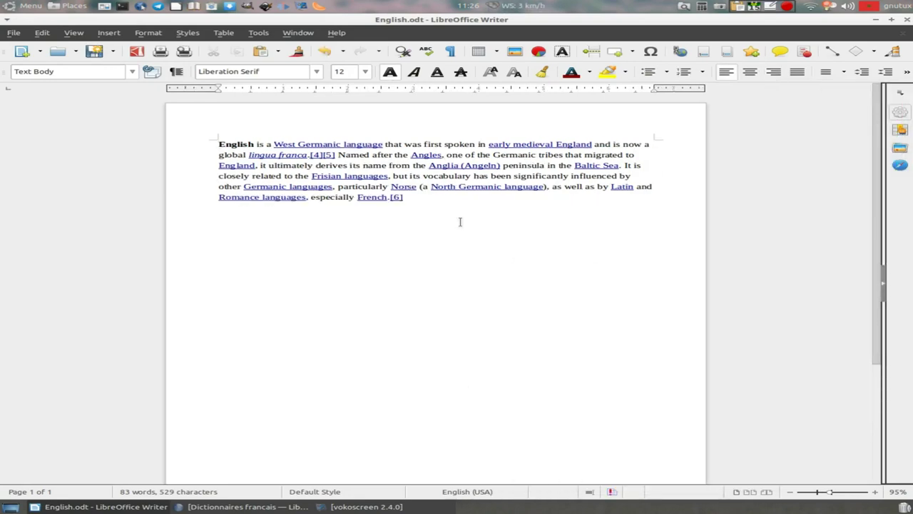
pyautogui.click(453, 246)
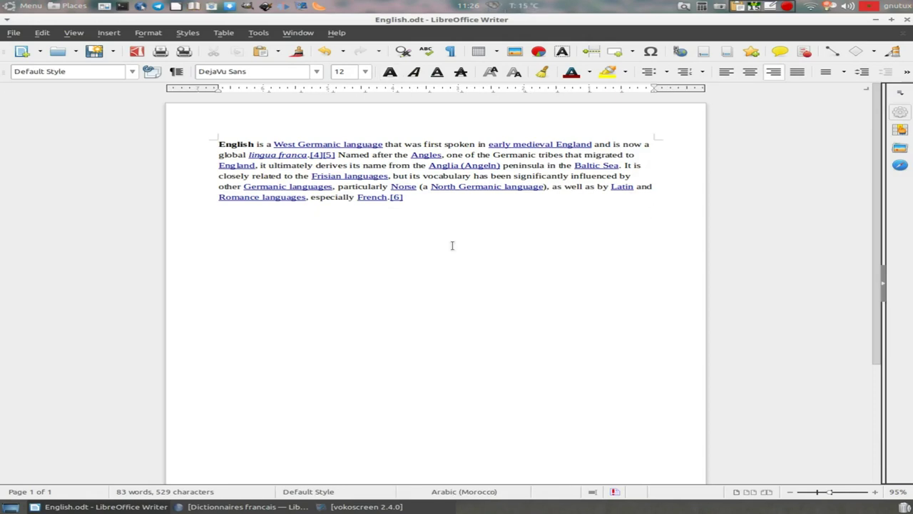
# Type 'mornin' and 'wite', correcting them to 'morning' and 'white'.
pyautogui.write('mornin')
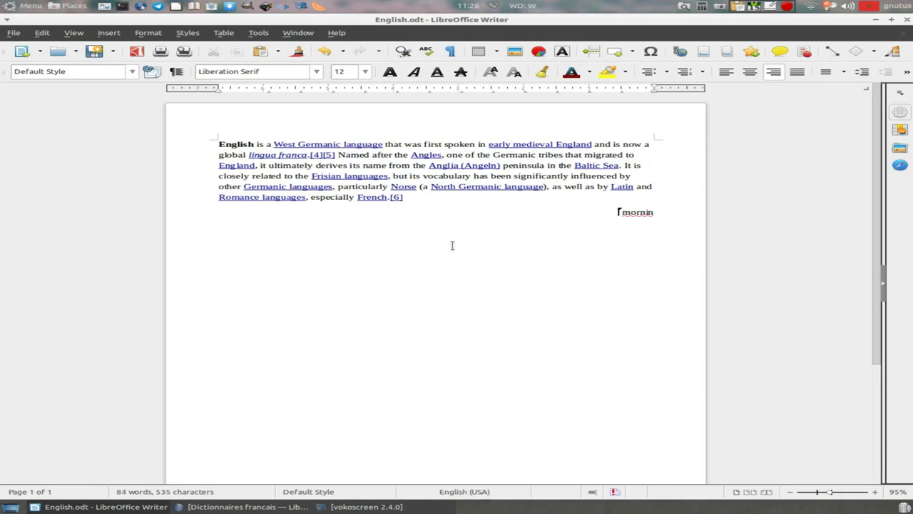
pyautogui.rightClick(645, 212)
pyautogui.click(674, 223)
pyautogui.press('End')
pyautogui.write('w ')
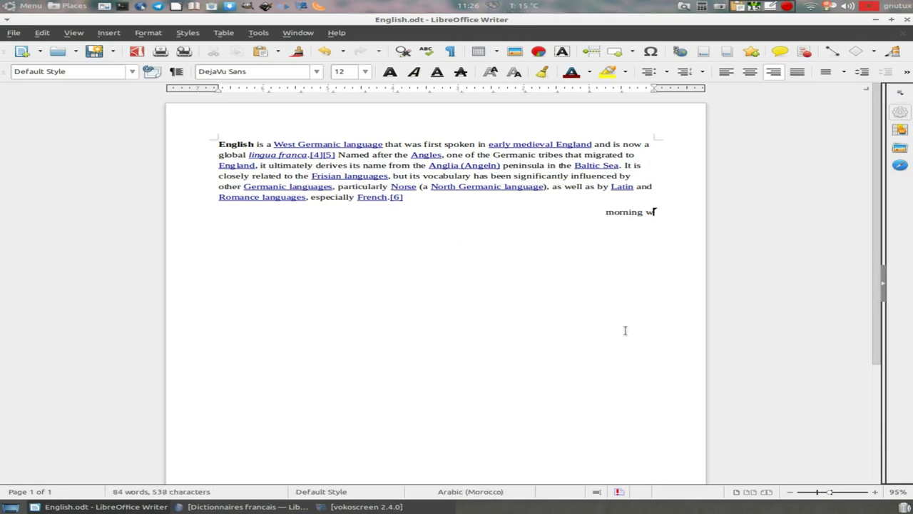
pyautogui.write('ite')
pyautogui.rightClick(646, 215)
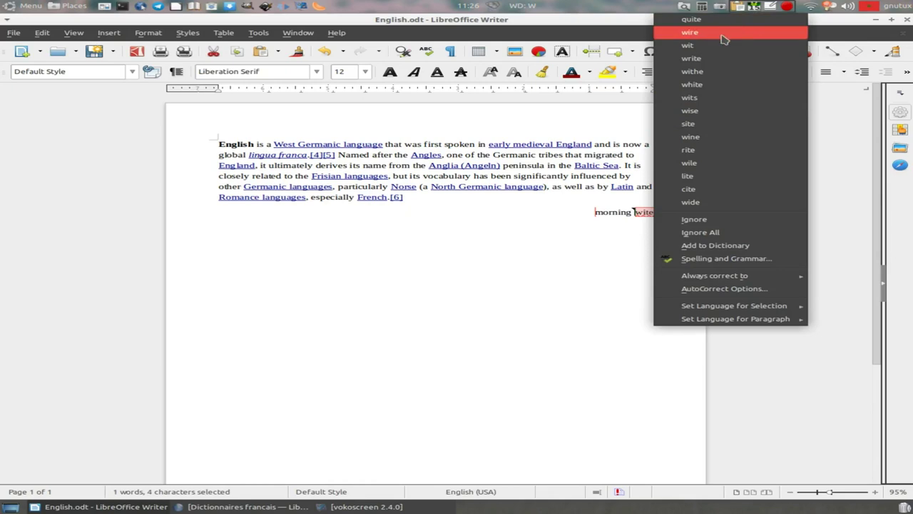
pyautogui.click(692, 85)
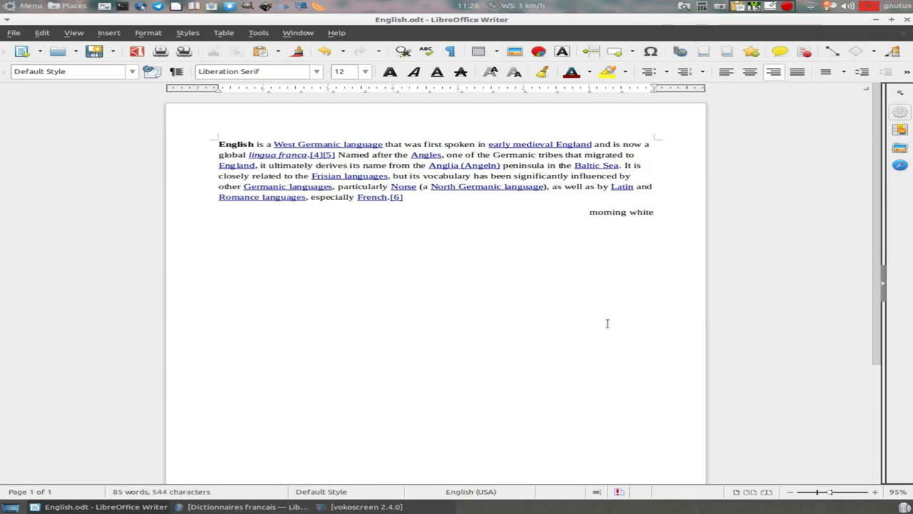
# Add 'beginning' and 'forever', correcting the misspelled last word to 'forever'.
pyautogui.press('Home')
pyautogui.write('white')
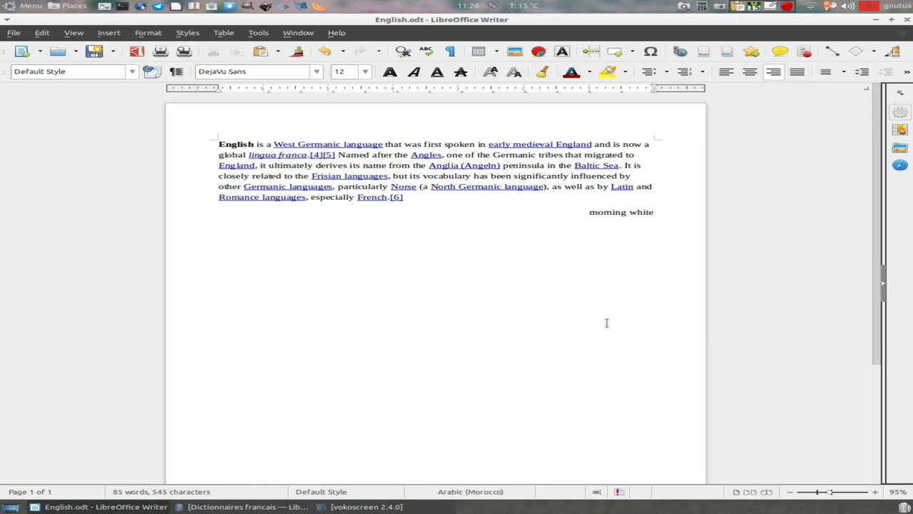
pyautogui.write(' beginning')
pyautogui.press('Home')
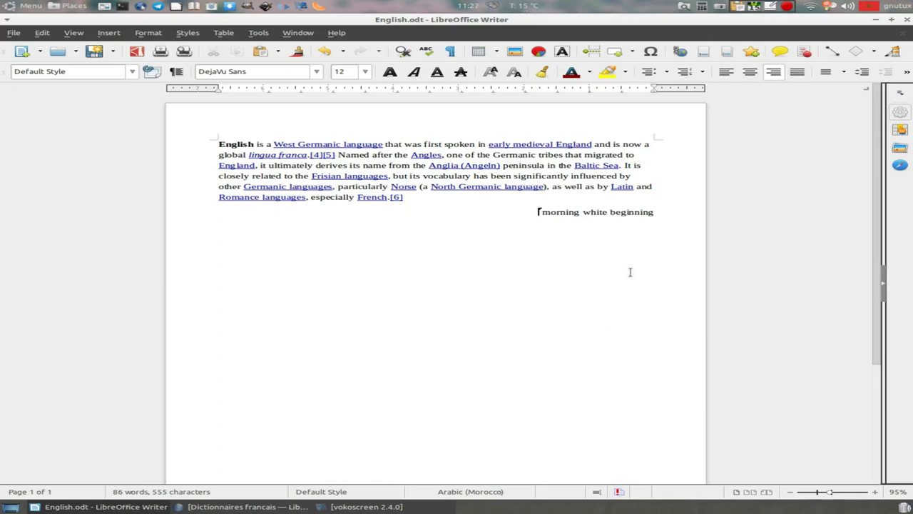
pyautogui.write('reve')
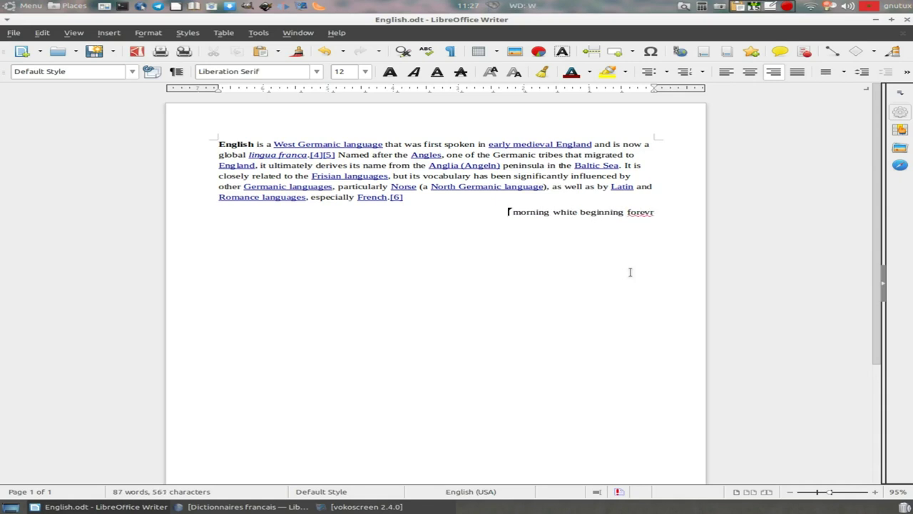
pyautogui.rightClick(640, 211)
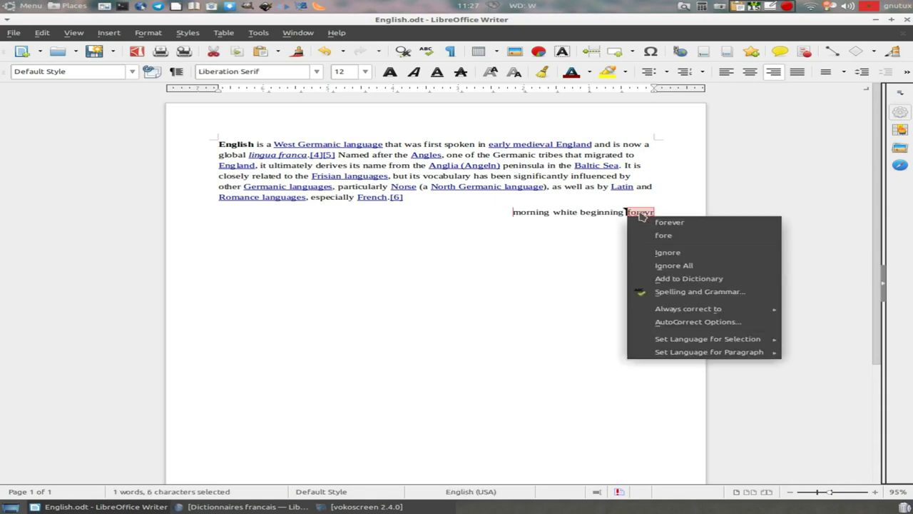
pyautogui.click(671, 223)
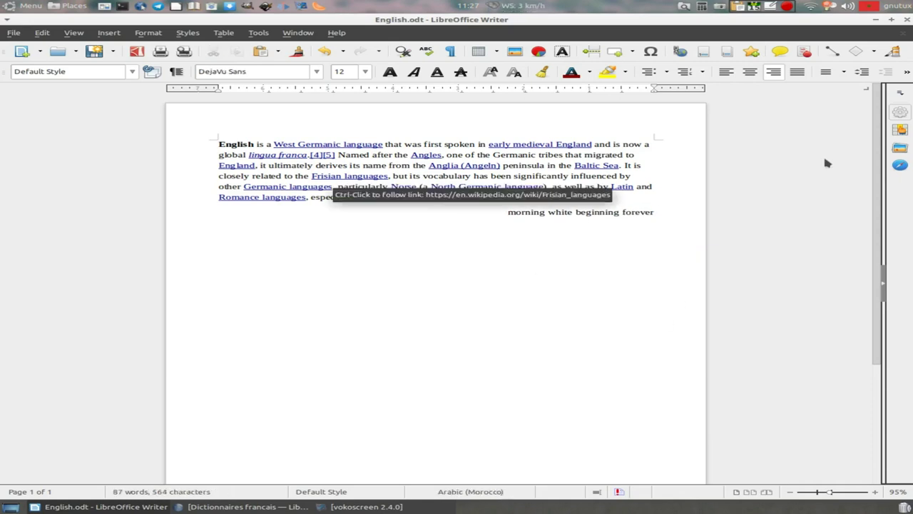
# Close English.odt, choosing Don't Save to discard the changes.
pyautogui.click(903, 35)
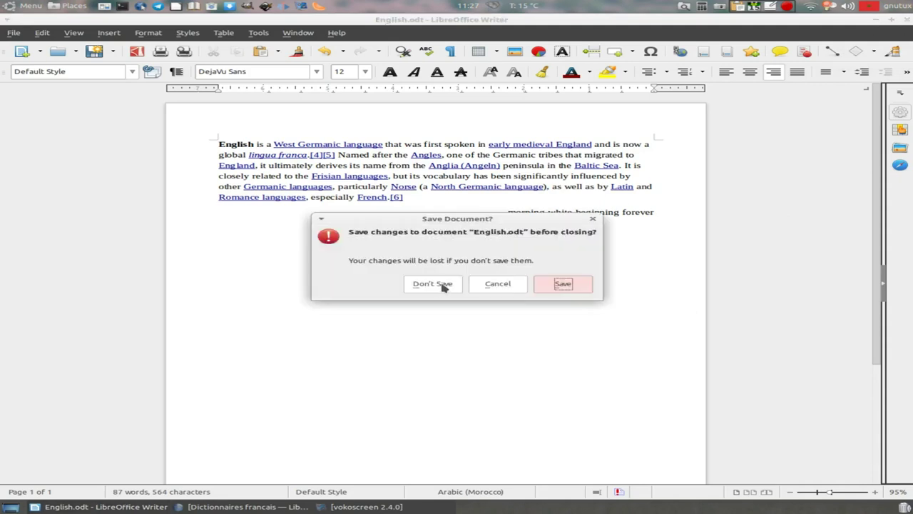
pyautogui.click(444, 285)
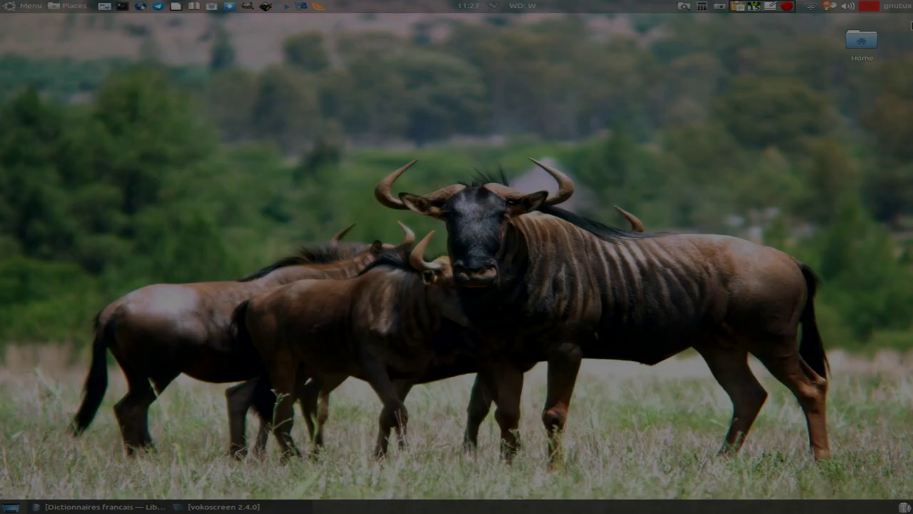